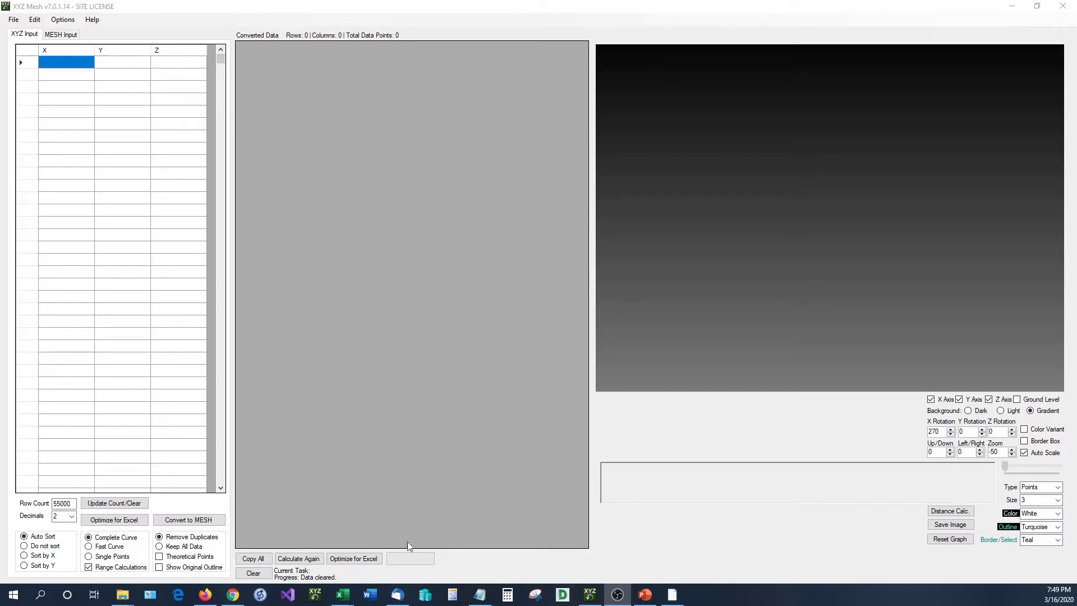
Switch to Excel, copy all the XYZ data in mountain range thing.csv, and return to XYZ Mesh
mouse_move(340, 598)
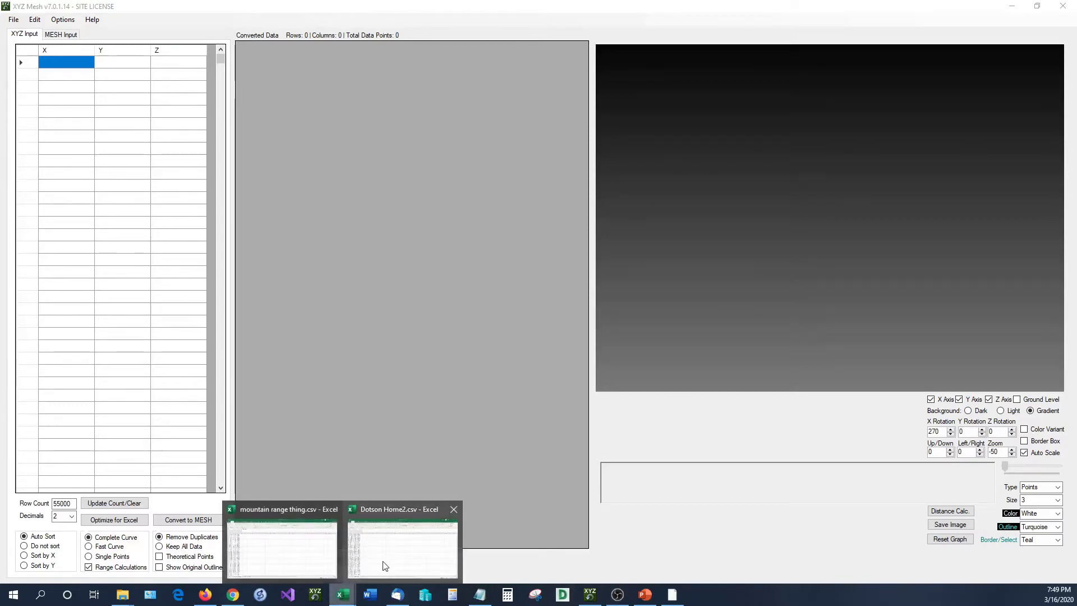
mouse_move(384, 565)
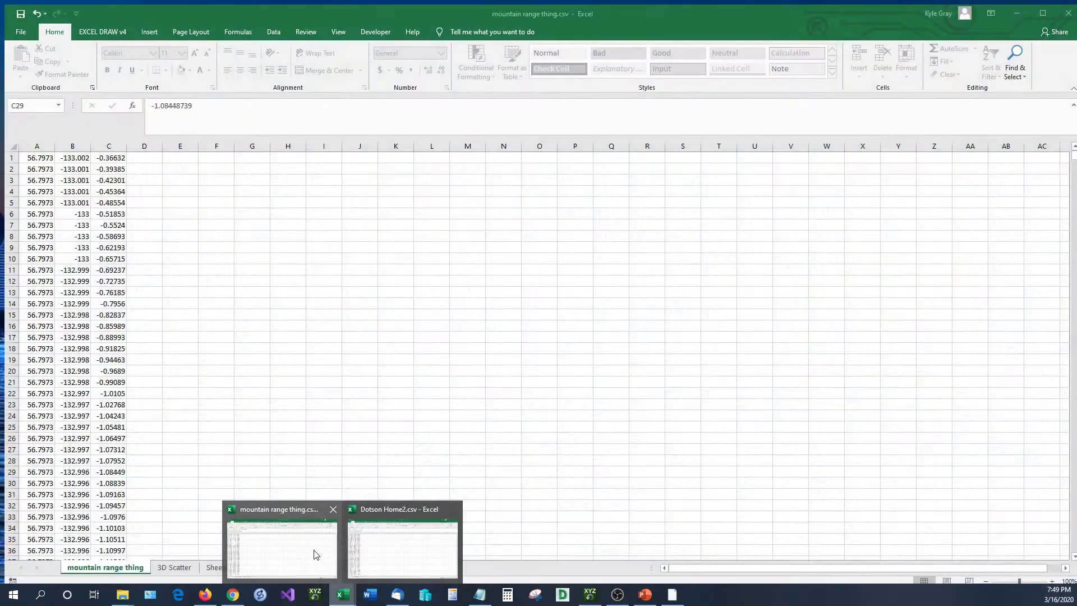
left_click(314, 554)
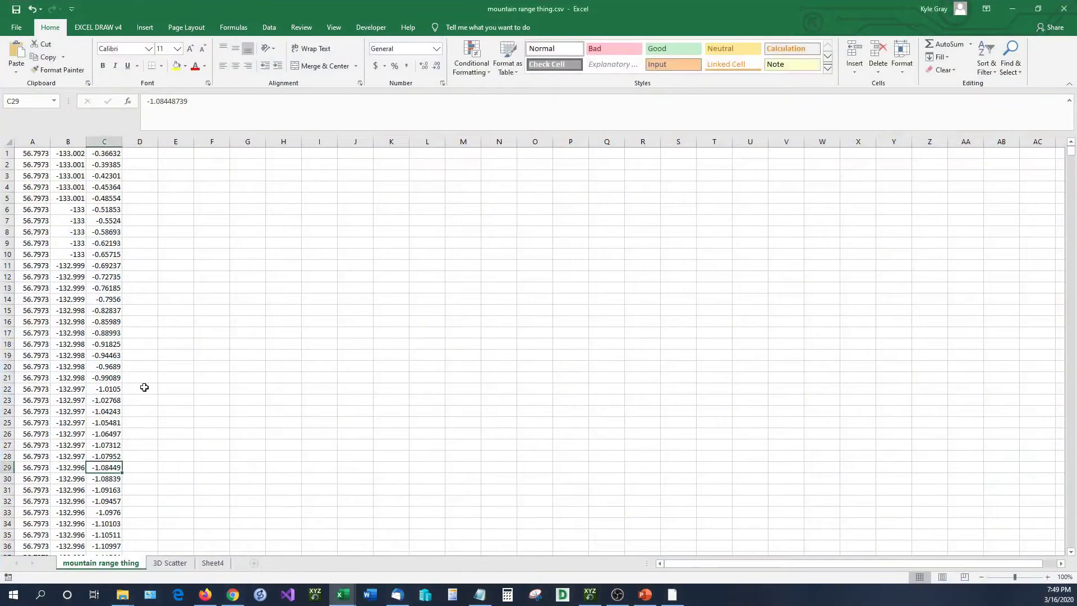
left_click(106, 355)
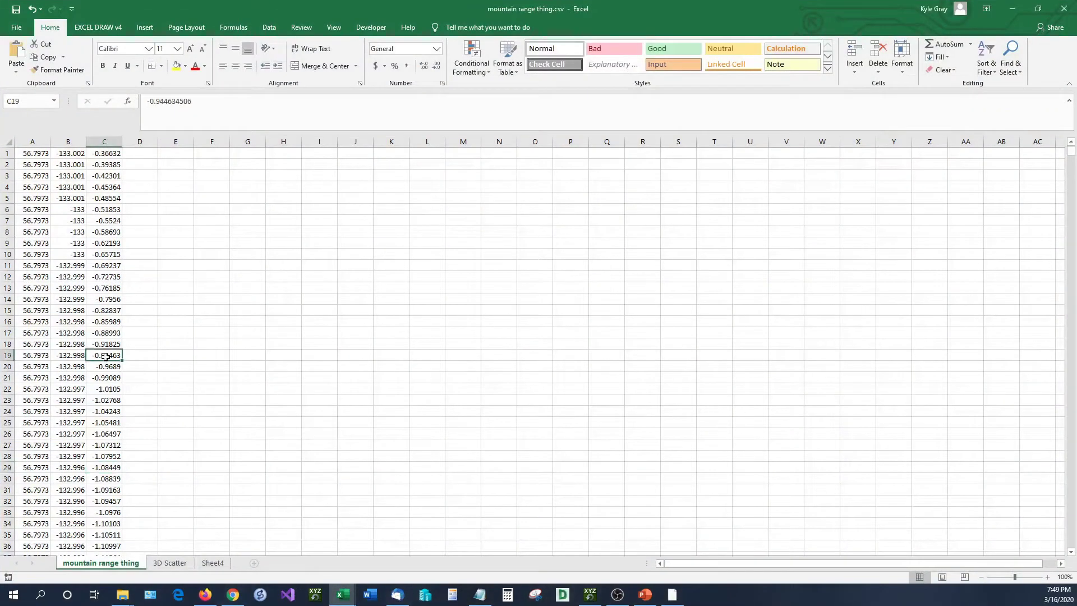
key("ctrl+a")
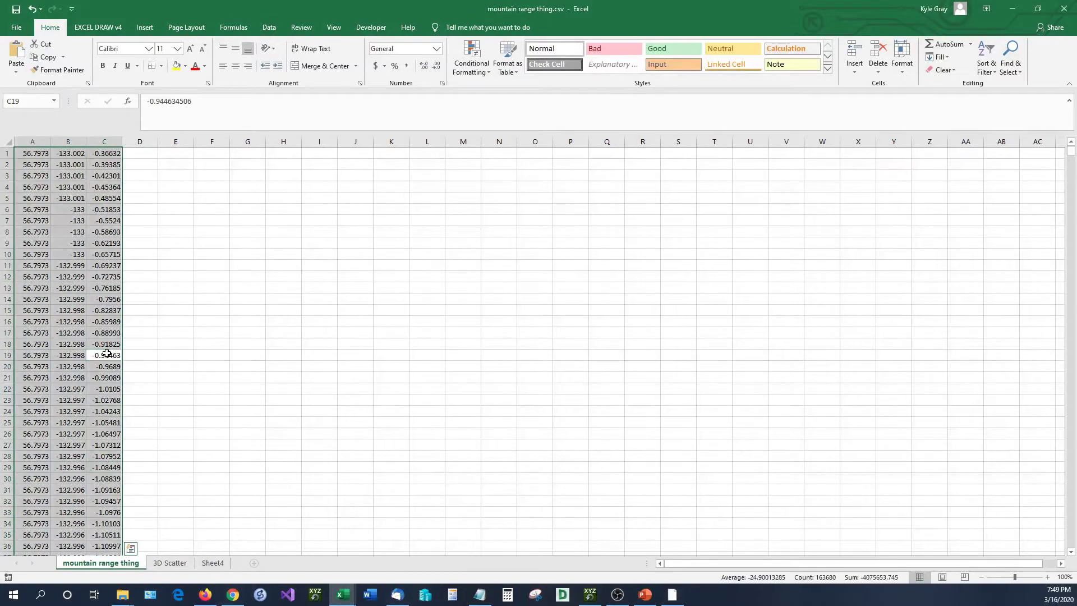
key("ctrl+c")
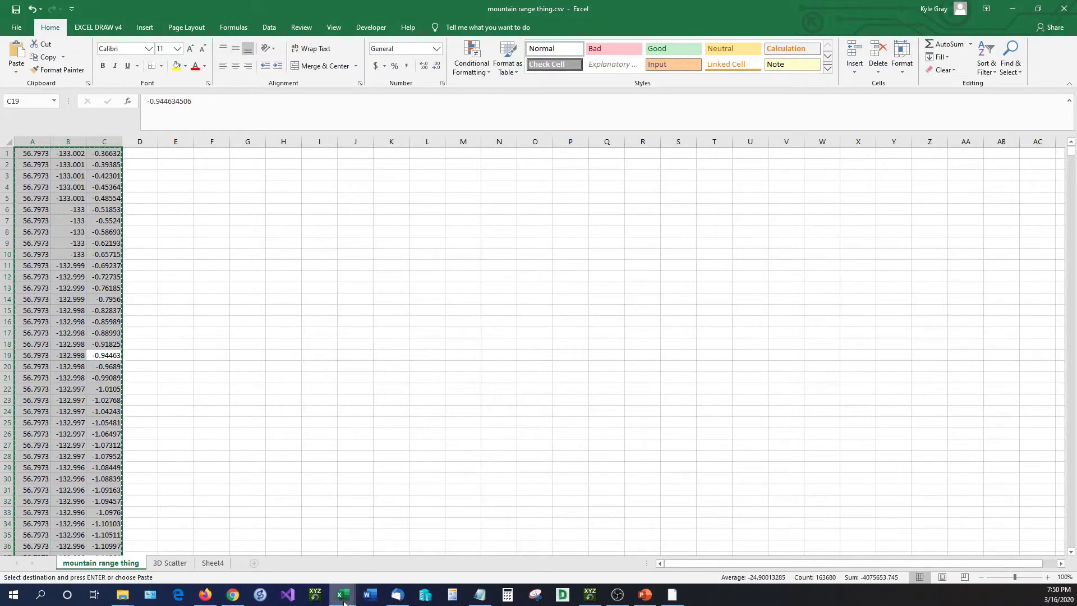
left_click(591, 597)
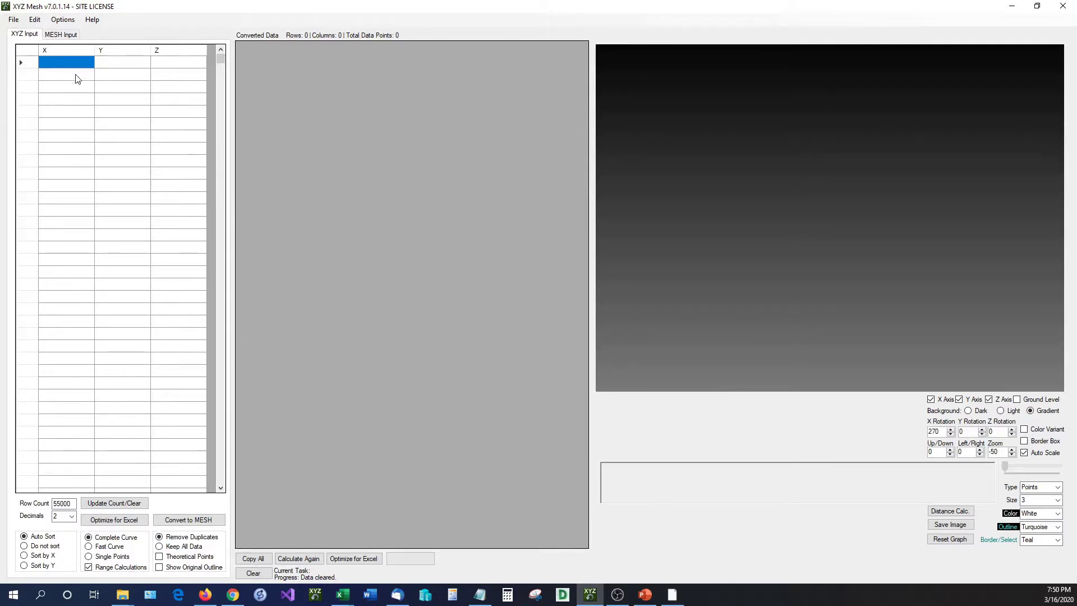
left_click(110, 62)
left_click(159, 63)
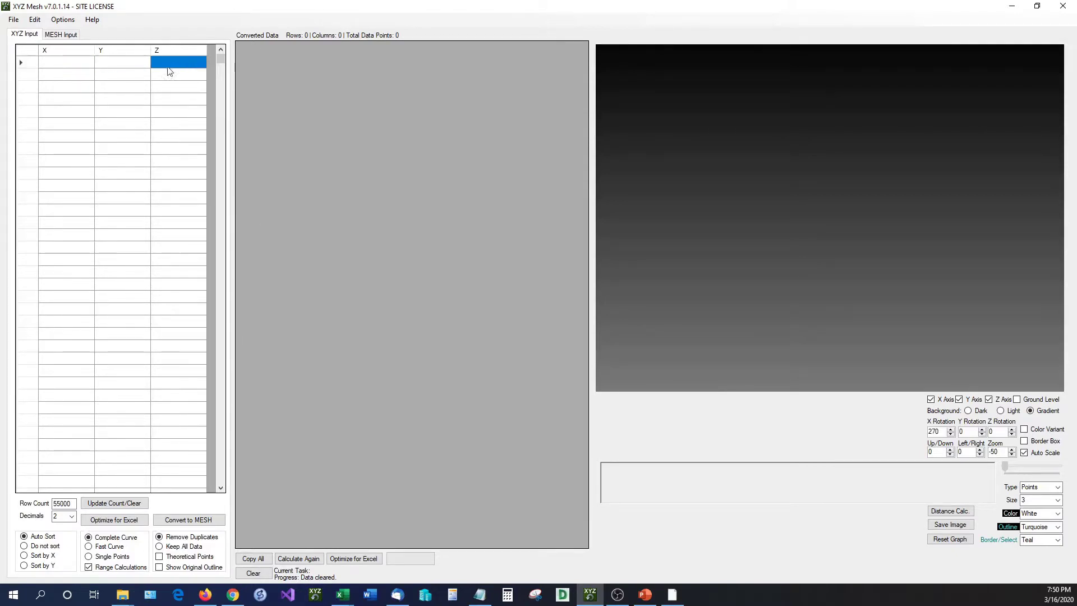
left_click(82, 71)
left_click(104, 63)
left_click(110, 75)
left_click(42, 62)
left_click(110, 64)
left_click(108, 77)
left_click(111, 89)
left_click(81, 88)
left_click(81, 65)
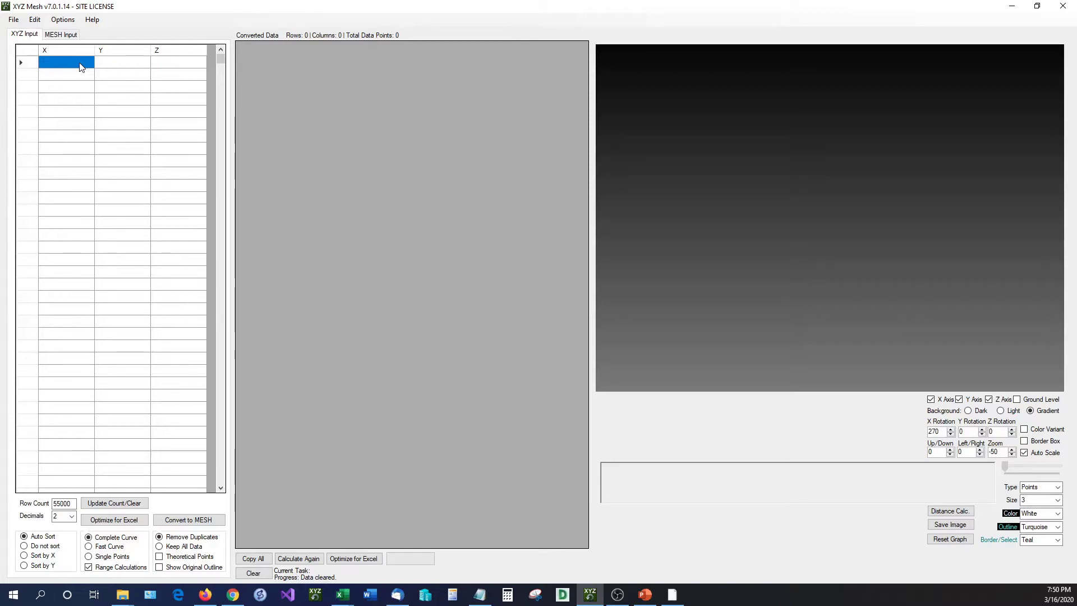
left_click(83, 100)
left_click(121, 98)
left_click(119, 65)
left_click(86, 86)
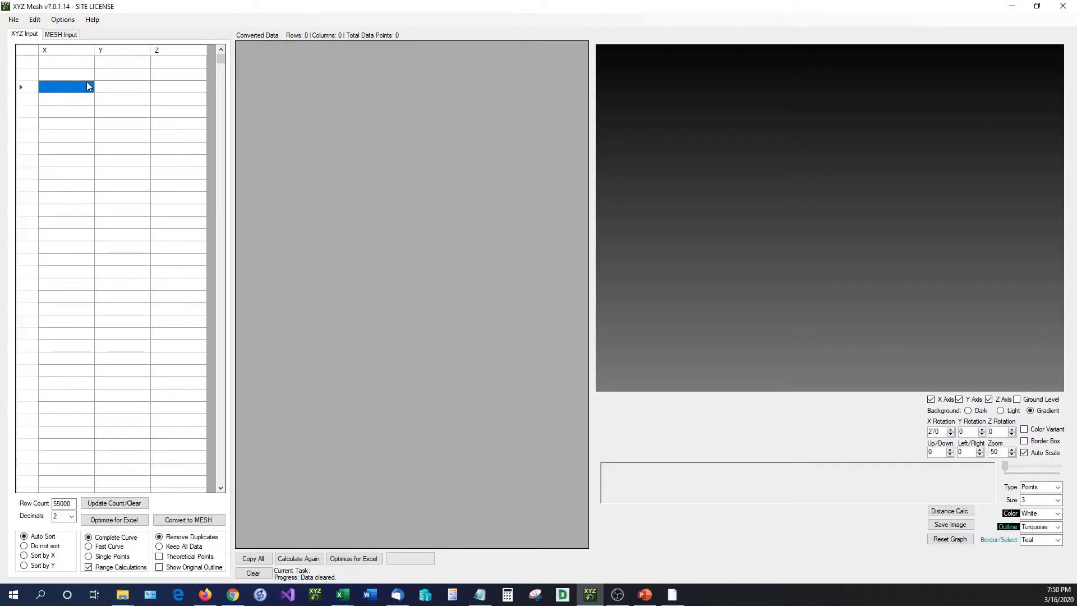
left_click(87, 66)
left_click(106, 73)
left_click(82, 64)
left_click(78, 74)
left_click(73, 87)
left_click(74, 115)
left_click(81, 64)
left_click(113, 65)
left_click(98, 74)
left_click(82, 65)
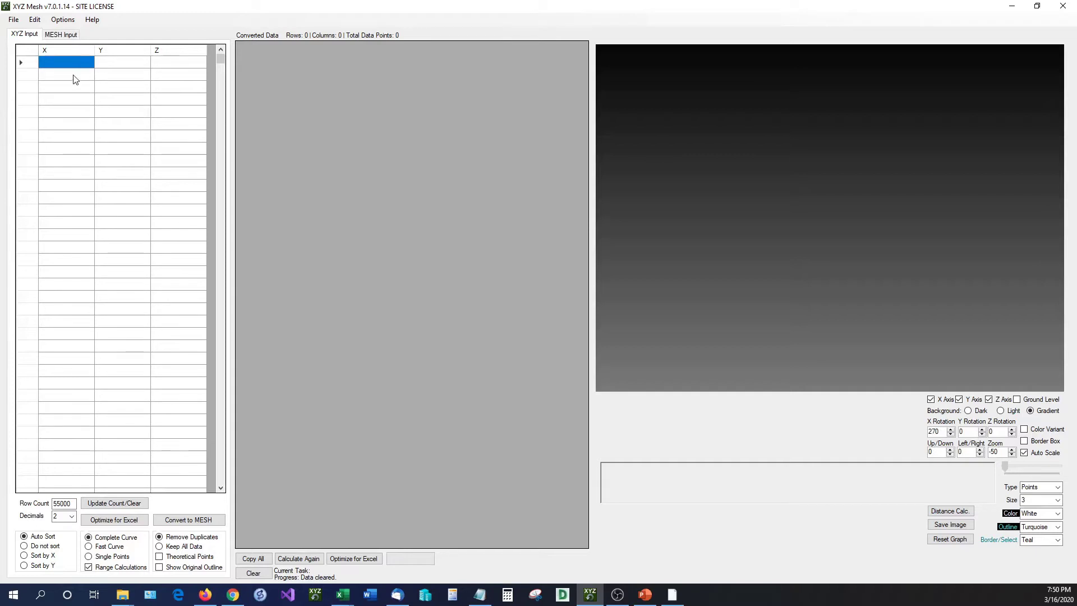
Paste the copied XYZ data into the input grid starting at the first X cell
left_click(79, 67)
left_click(75, 76)
left_click(77, 66)
right_click(76, 66)
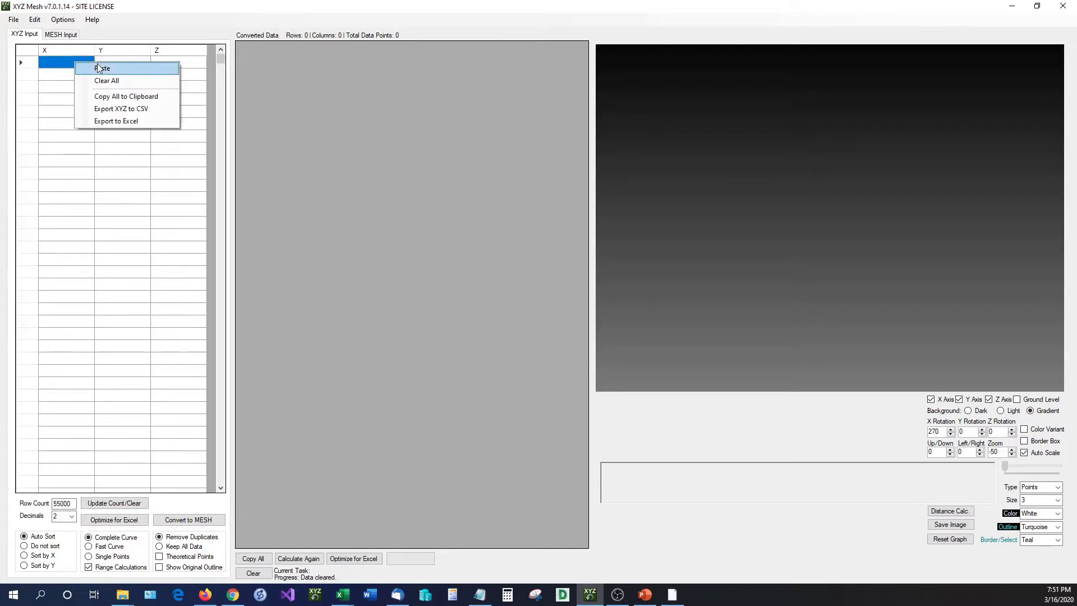
left_click(94, 66)
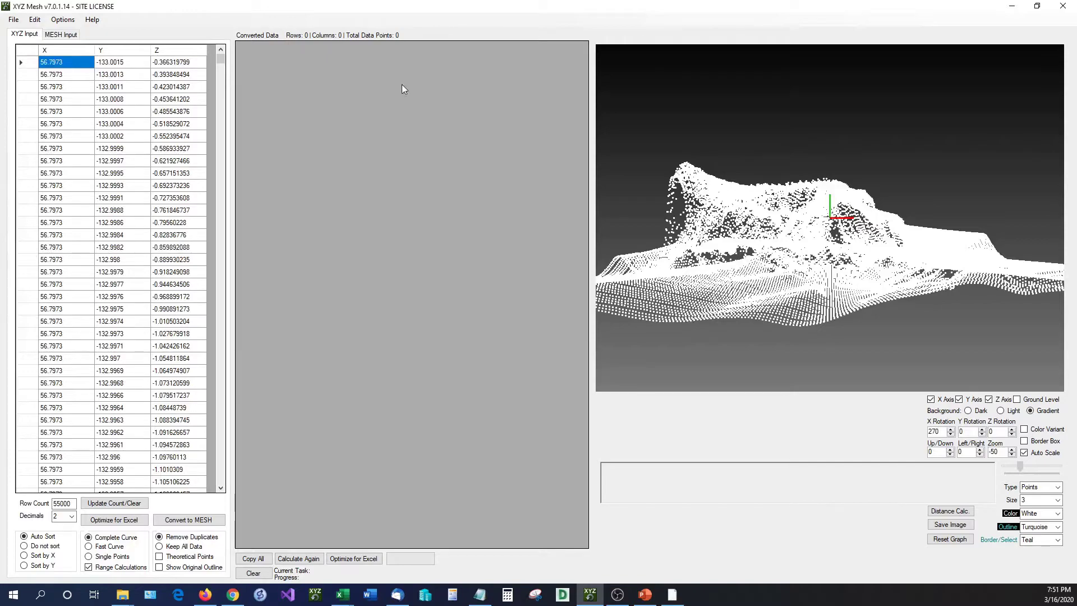
left_click_drag(878, 321, 852, 328)
Switch to mountain range thing.csv in Excel and examine how far down the source data rows extend
mouse_move(342, 595)
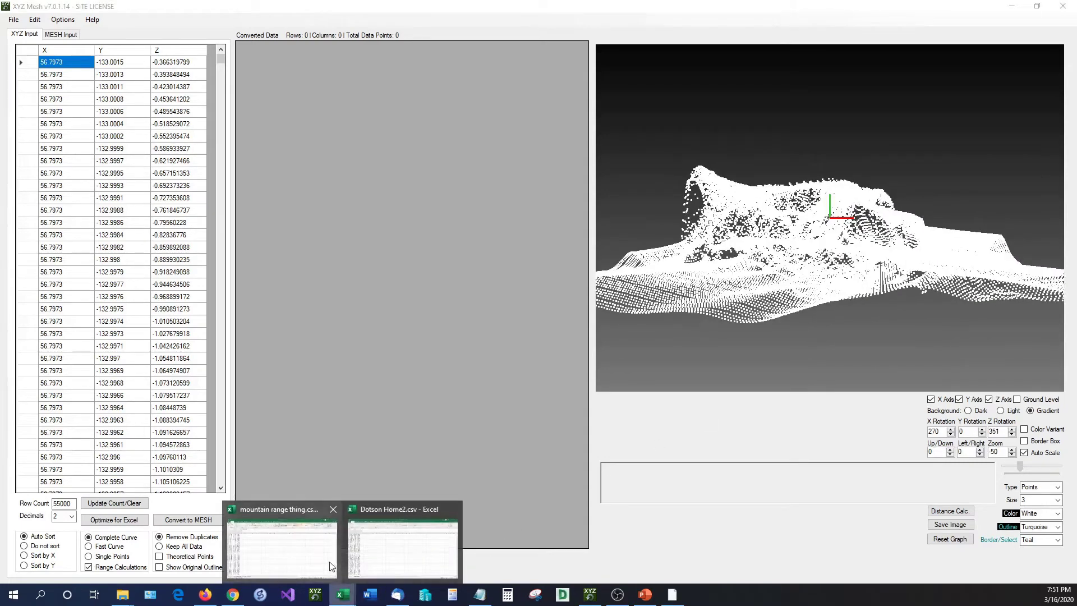
left_click(280, 532)
left_click_drag(1071, 152, 1072, 555)
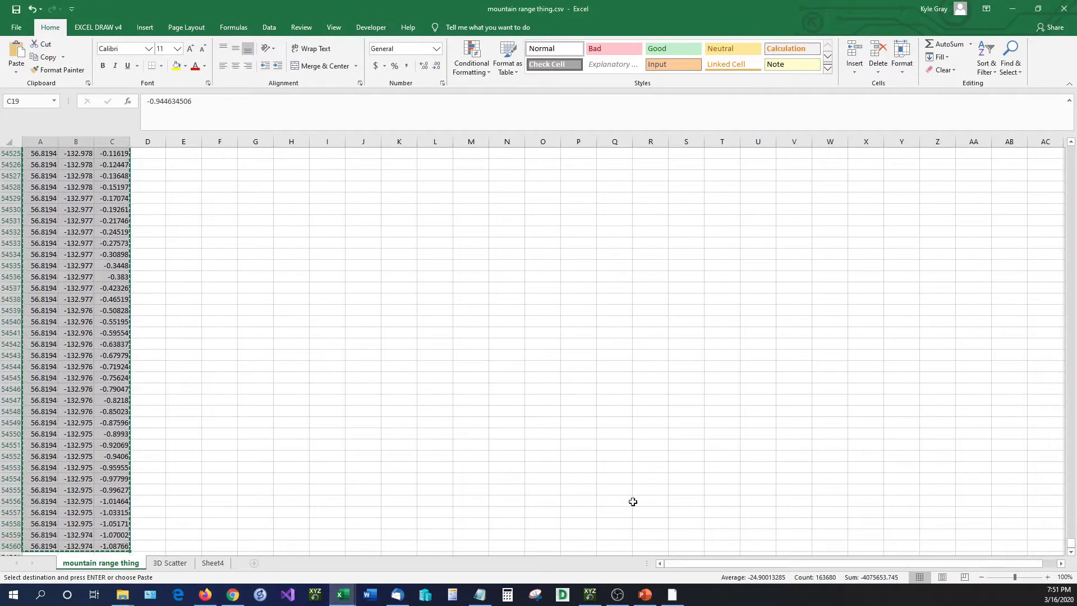
left_click_drag(1072, 548, 1070, 150)
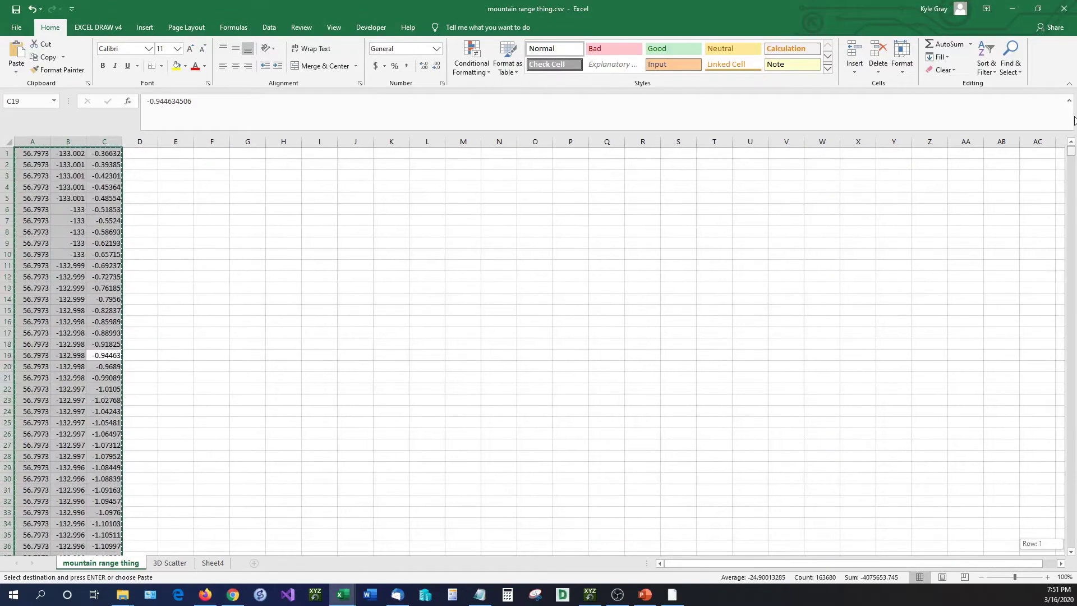
Switch back to XYZ Mesh and set the graph's point size to 2
left_click(590, 594)
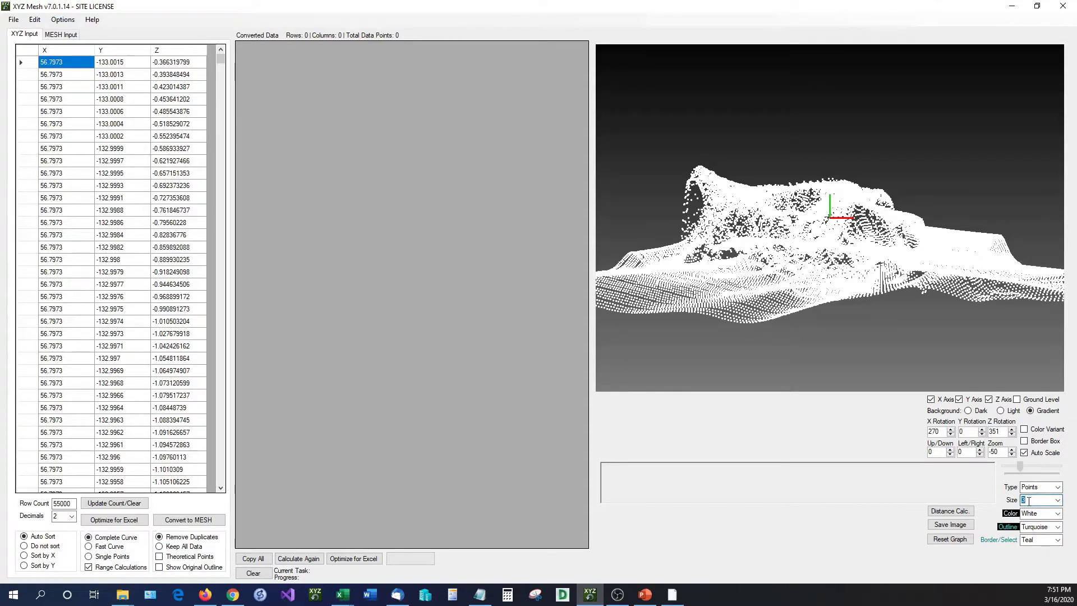
scroll(1028, 500, "up", 1)
scroll(1029, 500, "up", 1)
scroll(1028, 498, "down", 1)
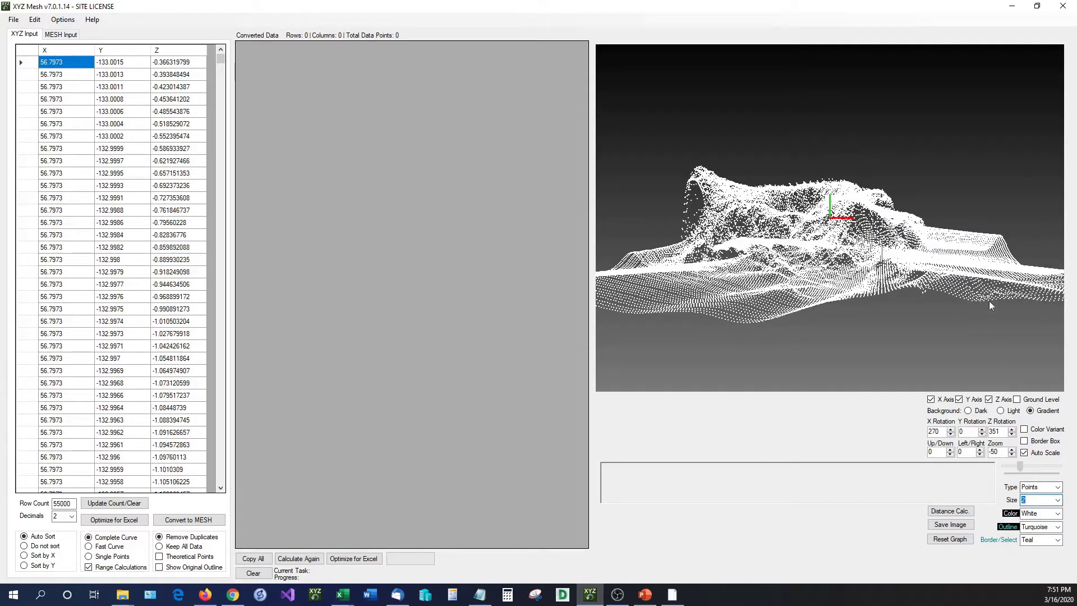
Examine the plotted mountain range point cloud from several angles around the Z axis
left_click_drag(909, 265, 843, 265)
key("Down")
key("Down")
key("Down")
key("Down")
key("Down")
key("Down")
key("Down")
key("Down")
key("Down")
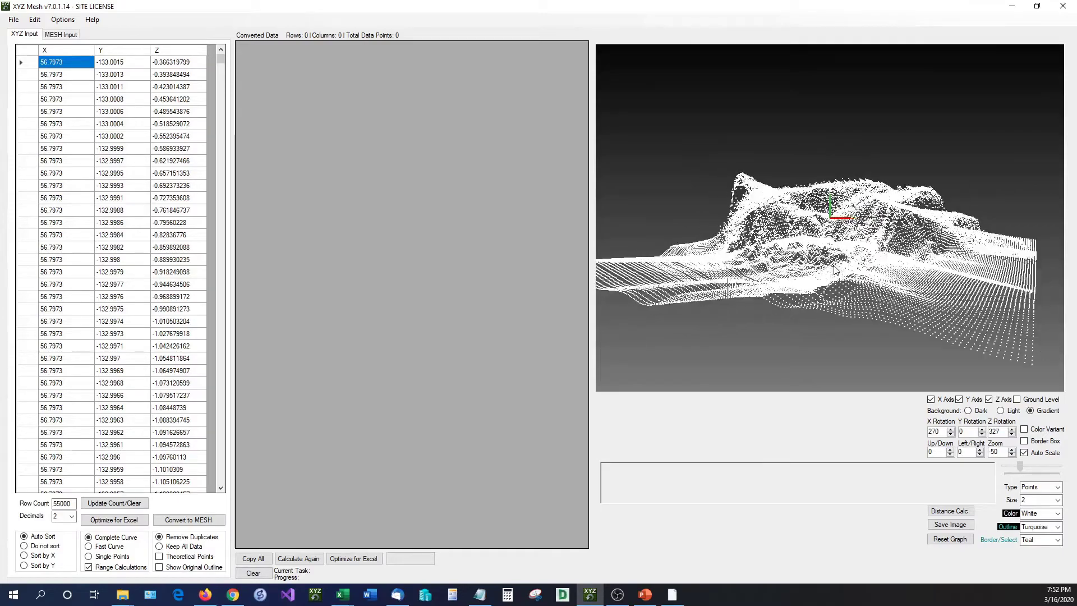
key("Down")
key("Down")
key("Down")
key("Down")
key("Down")
key("Down")
key("Down")
key("Down")
key("Down")
key("Down")
key("Down")
key("Down")
key("Down")
key("Down")
key("Down")
key("Down")
key("Down")
key("Down")
key("Down")
key("Down")
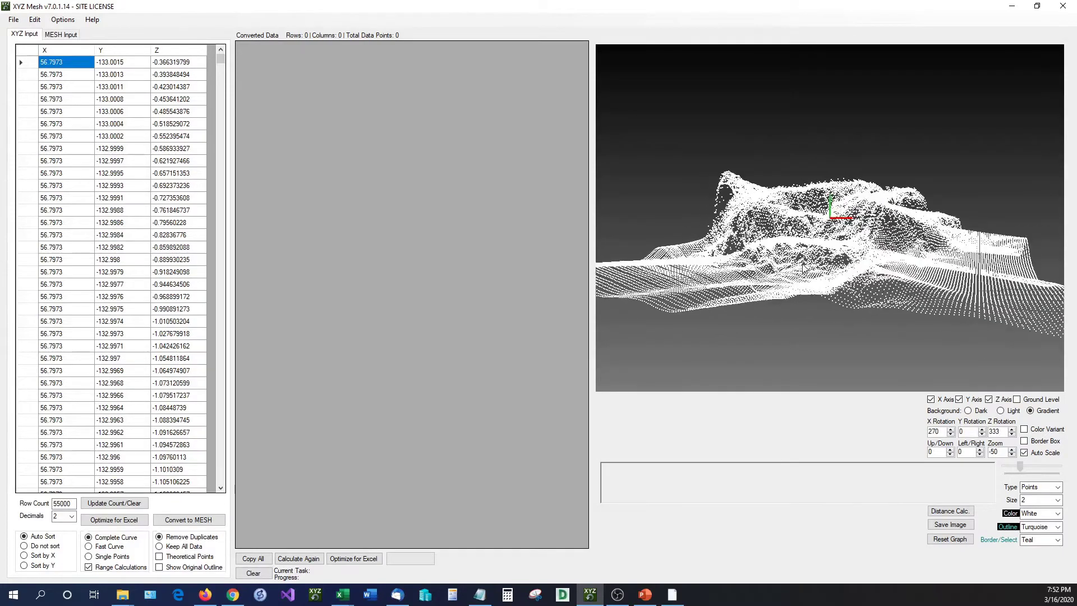
key("Down")
key("Down")
key("Down")
key("Down")
key("Down")
key("Down")
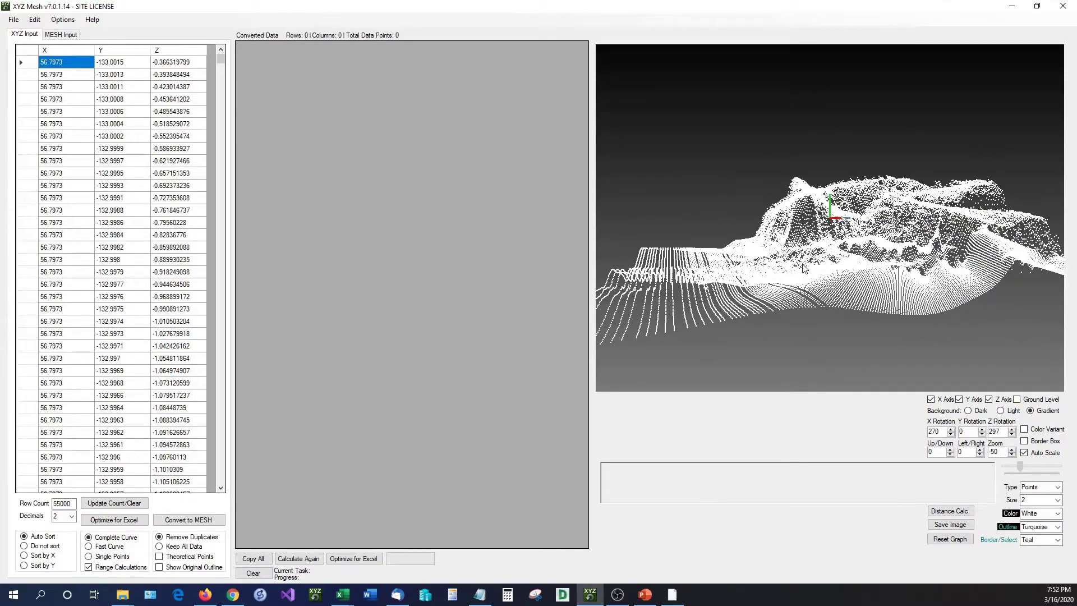
key("Down")
key("Down")
key("Down")
key("Down")
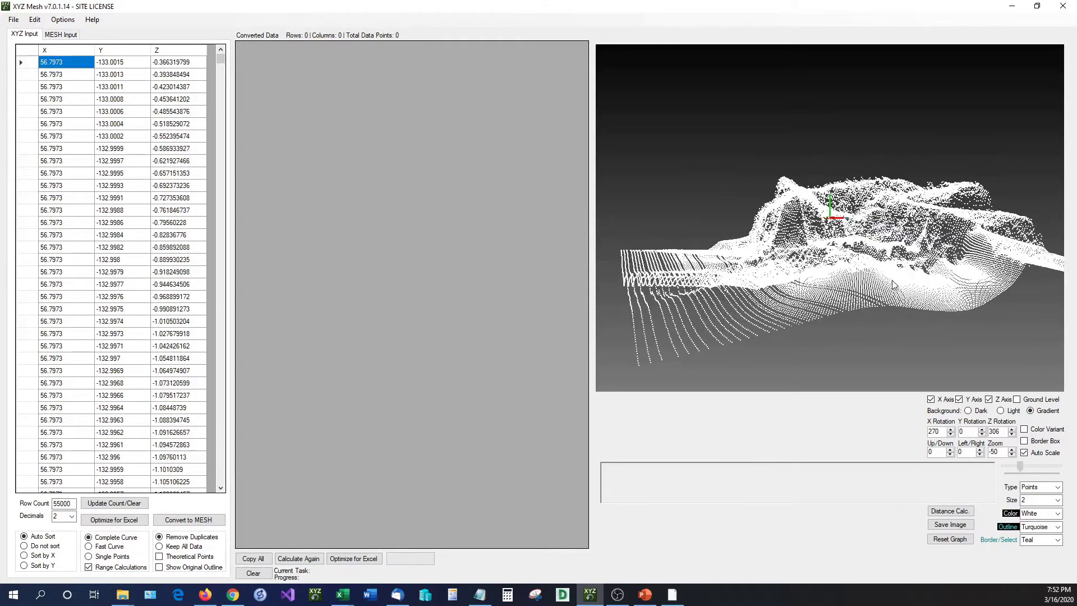
key("Down")
key("Down")
key("Down")
key("Down")
key("Down")
key("Down")
key("Down")
key("Down")
key("Down")
key("Down")
key("Down")
key("Down")
key("Down")
key("Down")
key("Down")
key("Down")
key("Down")
key("Down")
key("Down")
key("Down")
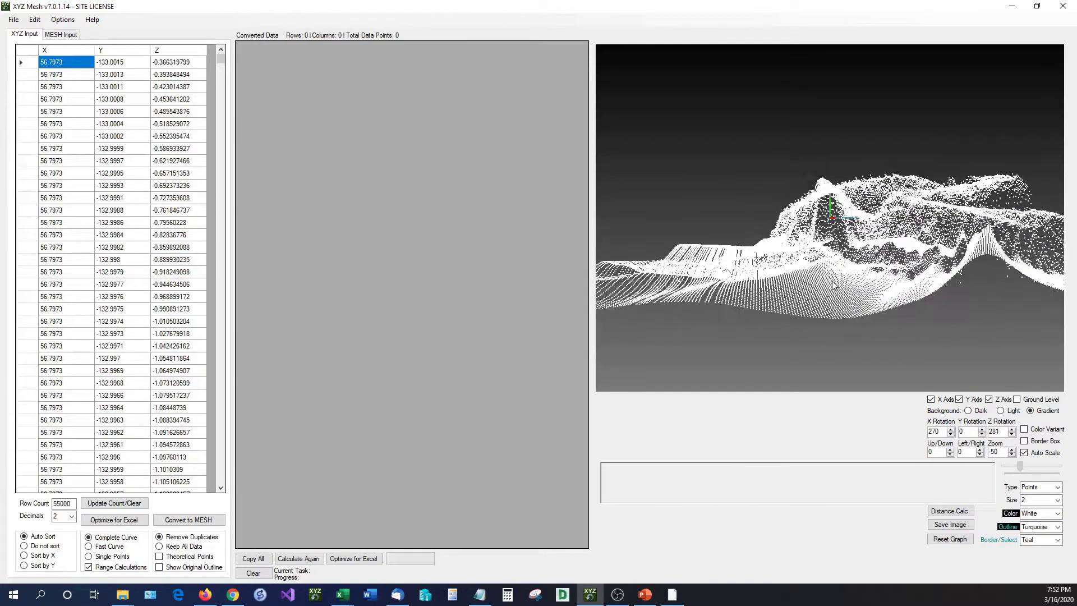
Turn the point cloud to a Z rotation of 114 and examine it at a zoom of -55
key("Up")
key("Up")
key("Up")
key("Up")
key("Up")
key("Up")
key("Up")
key("Up")
key("Up")
key("Up")
key("Up")
key("Up")
key("Up")
key("Up")
key("Up")
key("Up")
key("Up")
key("Up")
key("Up")
key("Up")
key("Up")
key("Up")
key("Up")
key("Up")
key("Up")
key("Up")
key("Up")
key("Up")
key("Up")
key("Up")
key("Up")
key("Up")
key("Up")
key("Up")
key("Up")
key("Up")
key("Up")
key("Up")
key("Up")
key("Up")
key("Up")
key("Up")
key("Up")
key("Up")
key("Up")
key("Up")
key("Up")
key("Up")
key("Up")
key("Up")
key("Up")
key("Up")
key("Up")
key("Up")
key("Up")
key("Up")
key("Up")
key("Up")
key("Up")
key("Up")
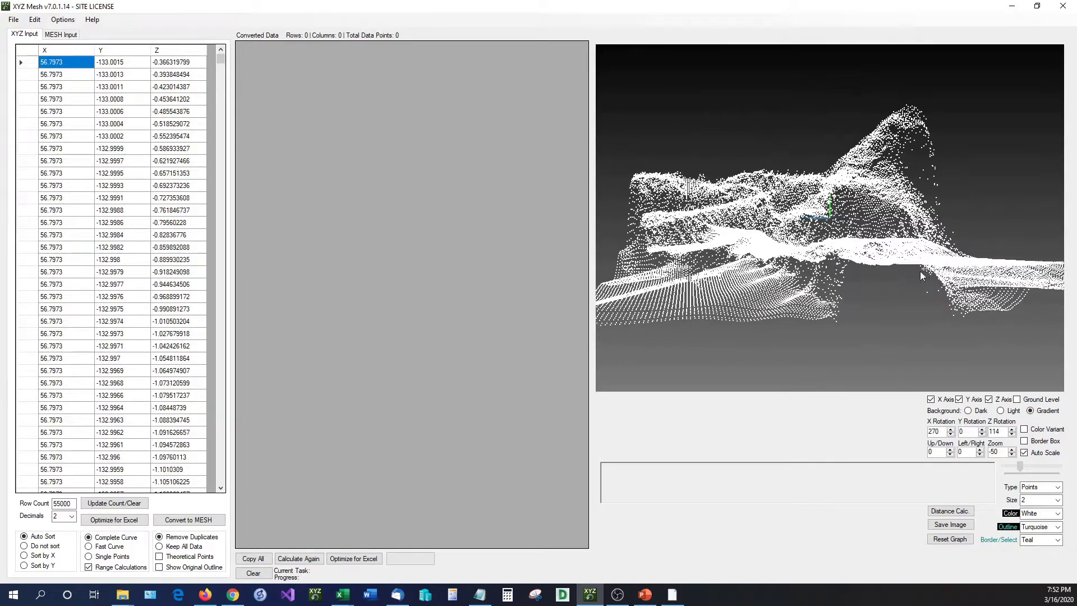
scroll(835, 255, "down", 8)
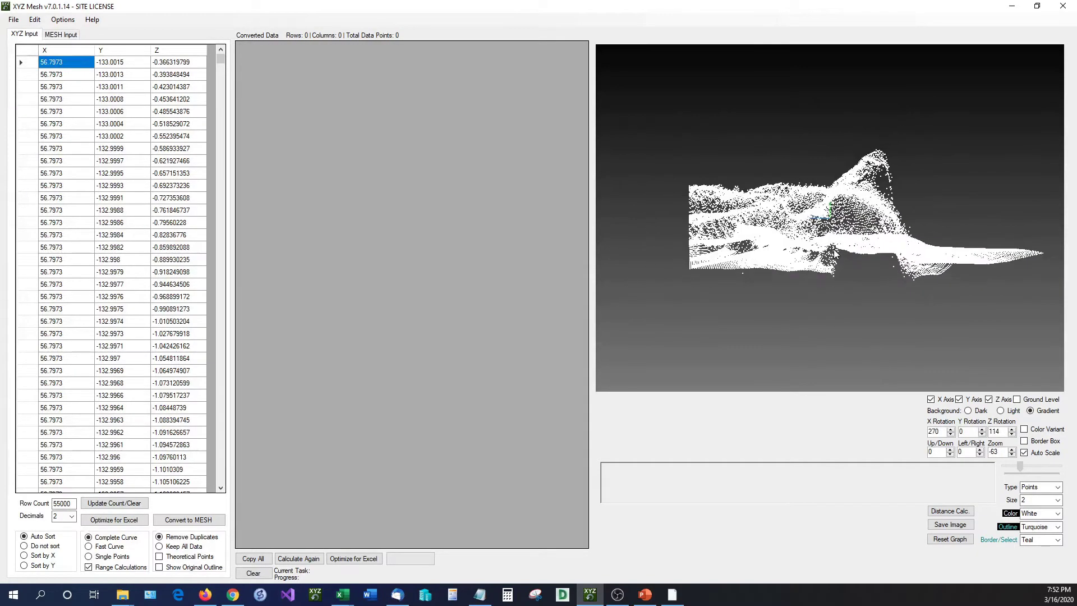
scroll(836, 255, "up", 3)
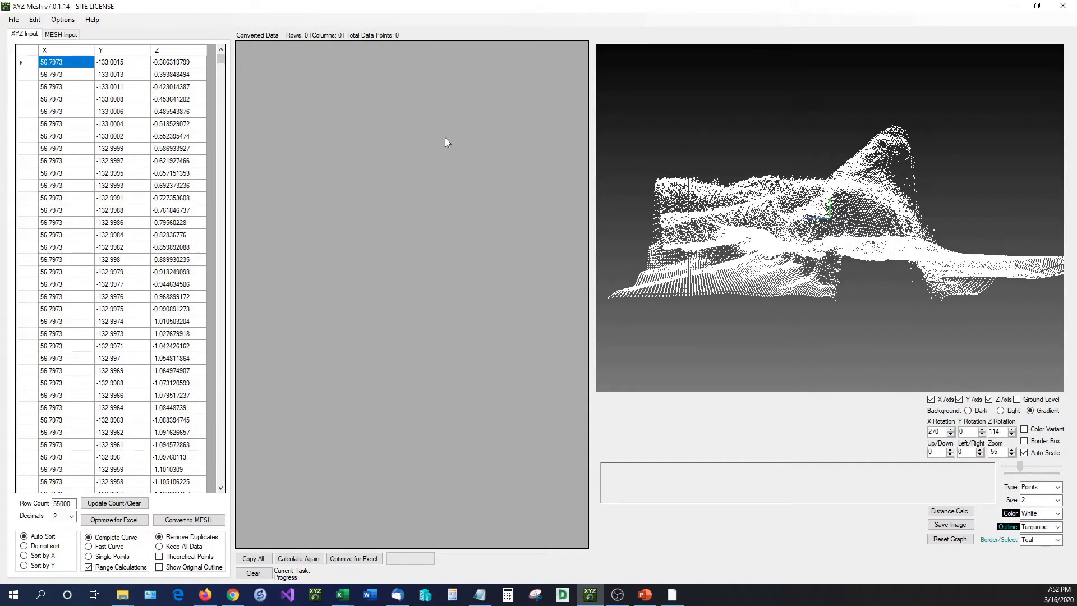
Inspect sample values in the X, Y and Z columns of the input grid and reselect the first X cell
left_click(59, 86)
left_click(122, 168, "shift")
left_click_drag(122, 168, 119, 166)
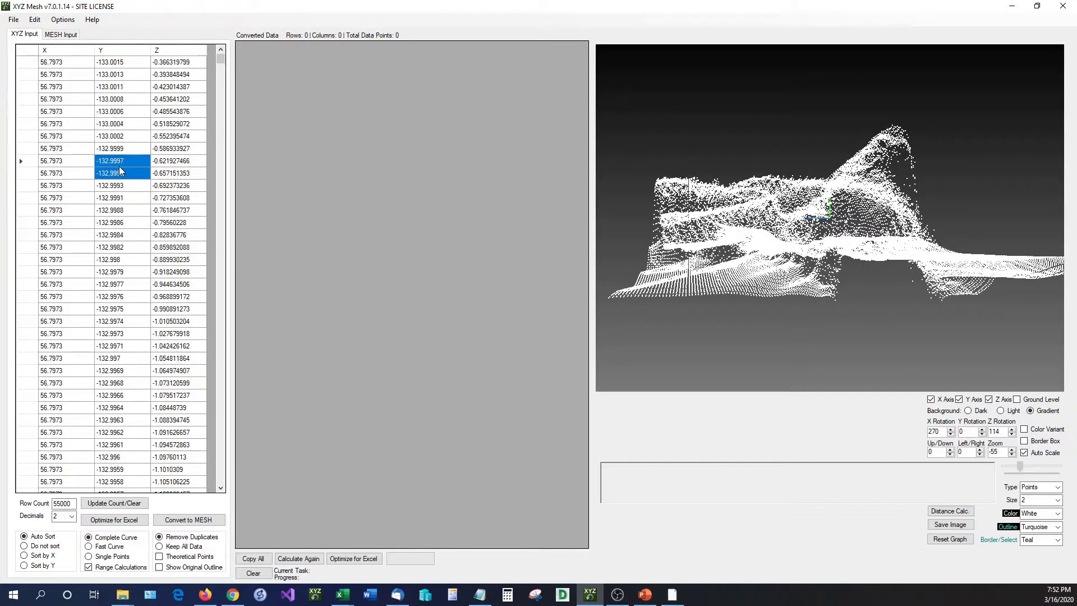
left_click(185, 162)
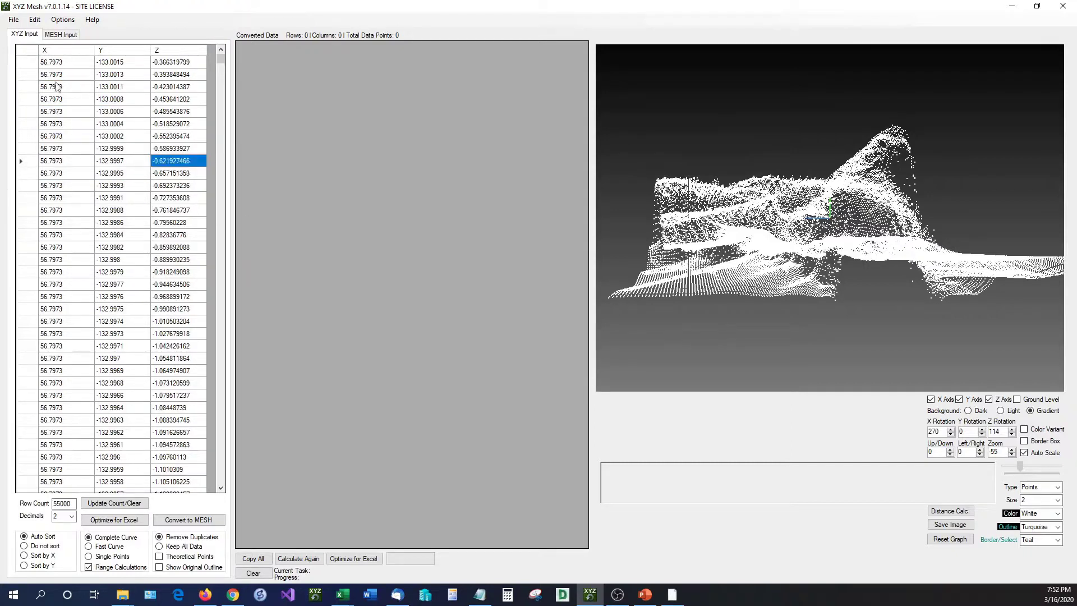
left_click(83, 75)
left_click(88, 64)
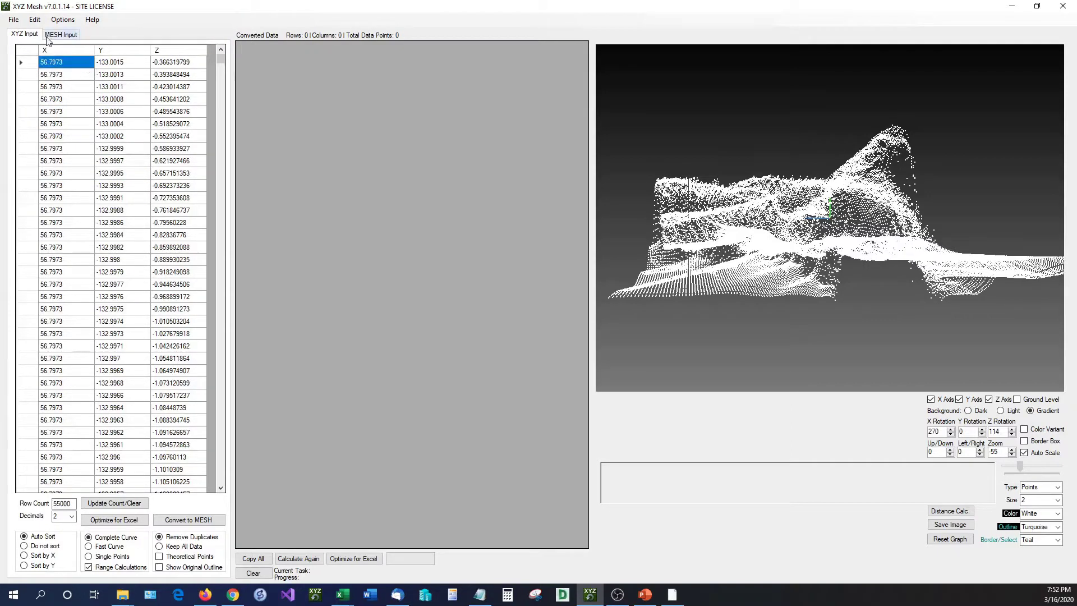
Examine the point cloud from tilted, shifted, closer and farther viewpoints, and reset the graph view
left_click_drag(939, 264, 817, 240)
scroll(818, 238, "down", 5)
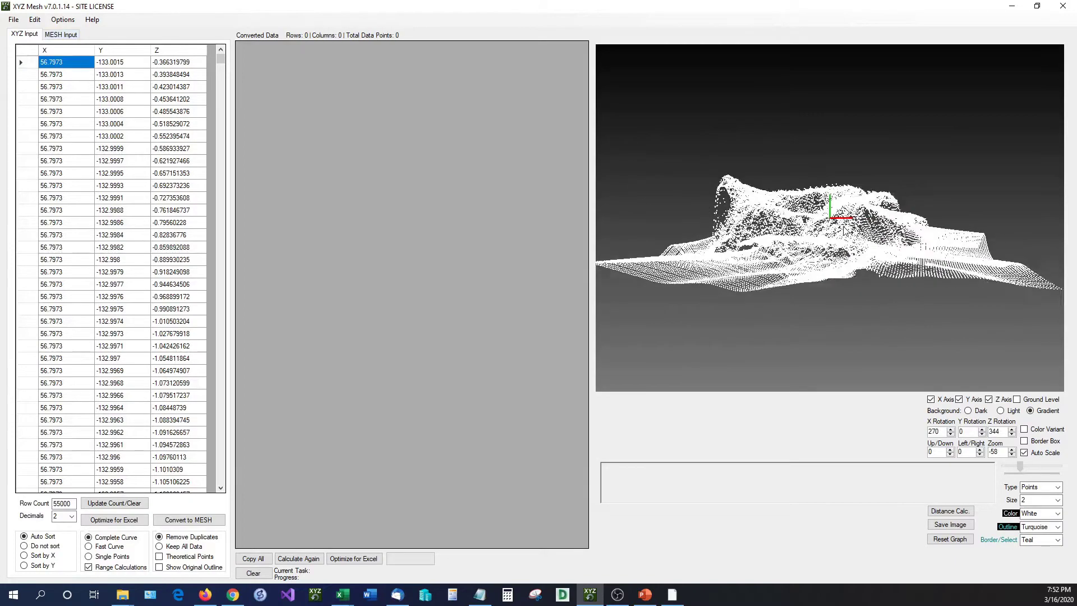
scroll(837, 227, "up", 4)
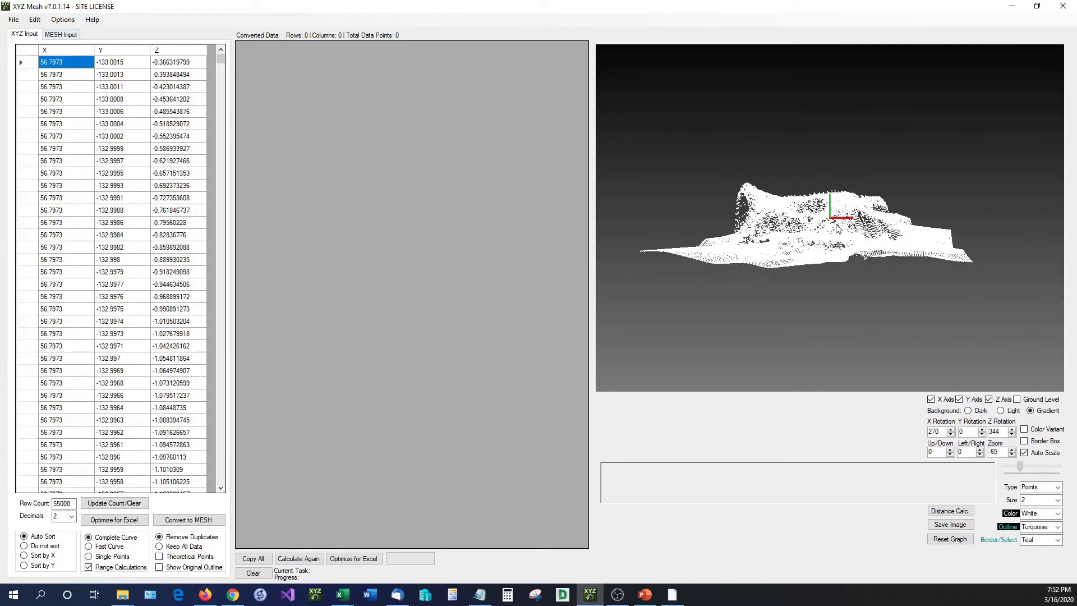
left_click_drag(833, 250, 814, 309)
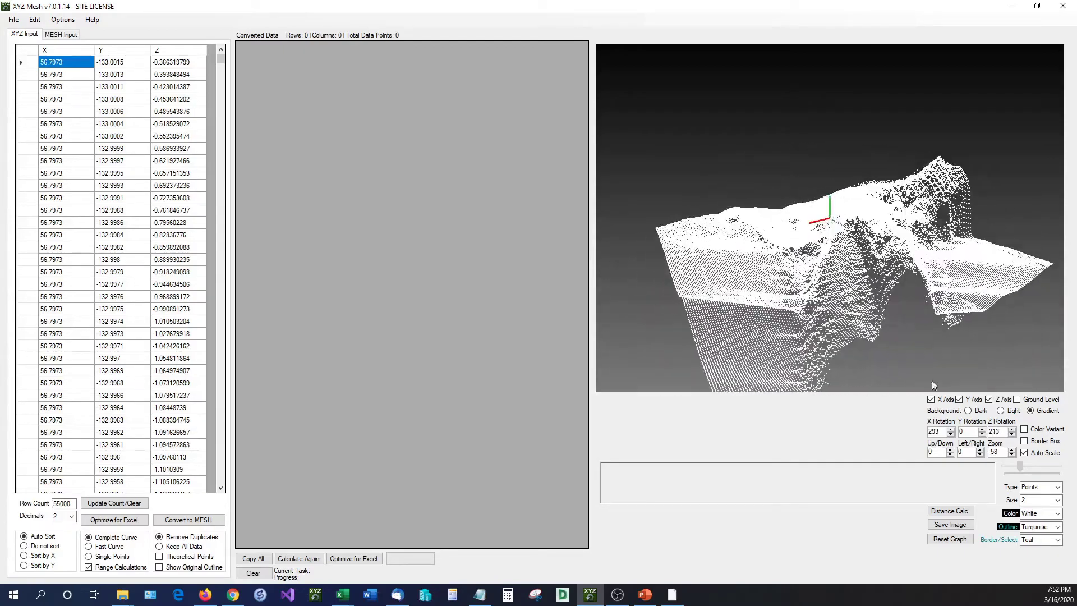
left_click_drag(928, 299, 930, 302)
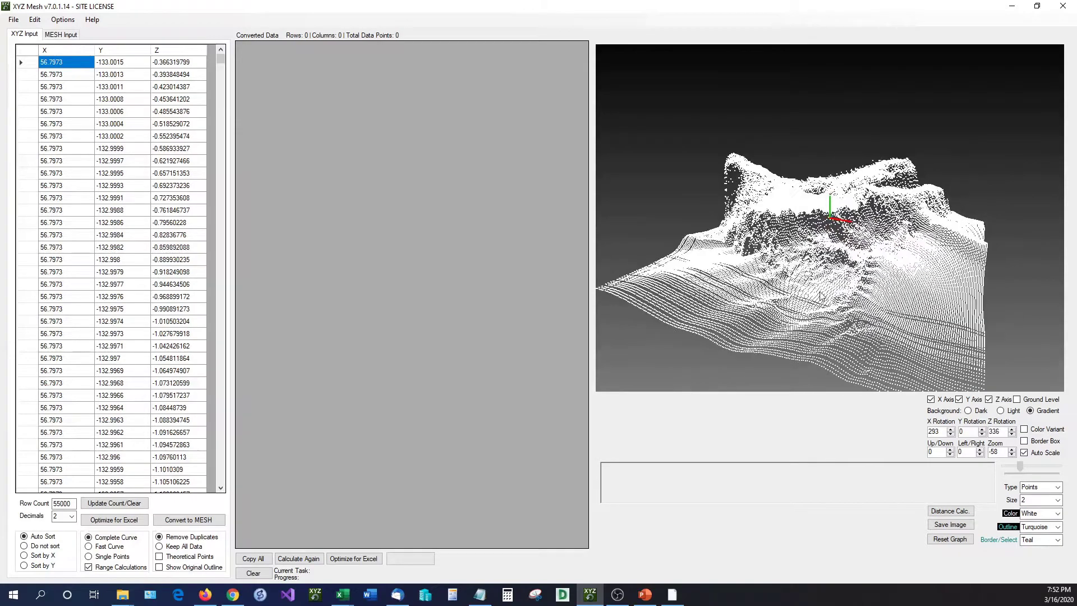
mouse_move(825, 245)
left_mouse_down()
mouse_move(827, 259)
mouse_move(838, 256)
left_mouse_up()
scroll(837, 255, "up", 11)
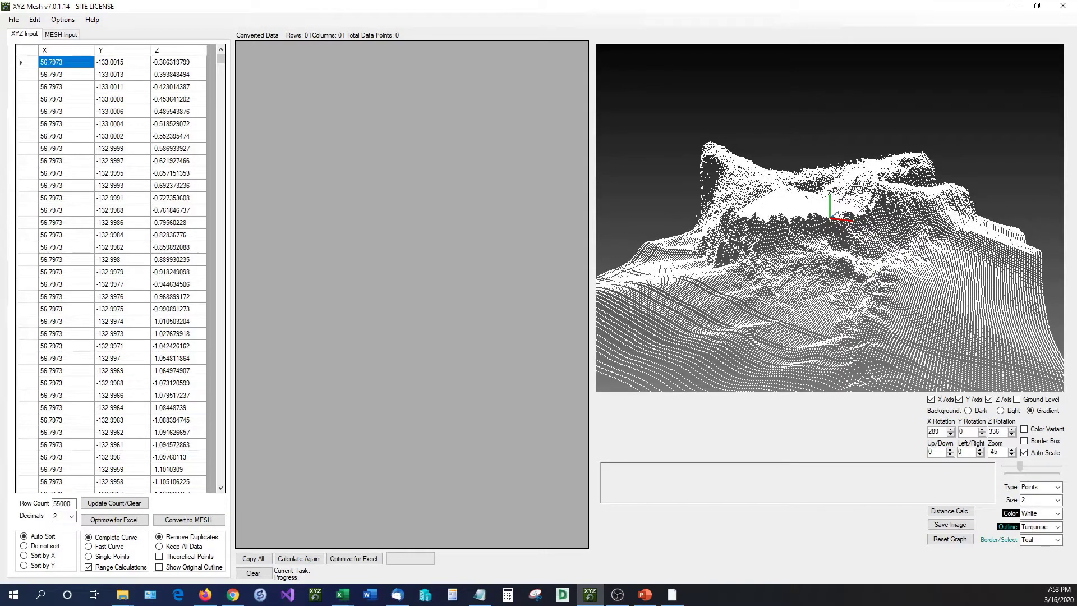
right_click_drag(828, 245, 644, 342)
scroll(830, 218, "up", 2)
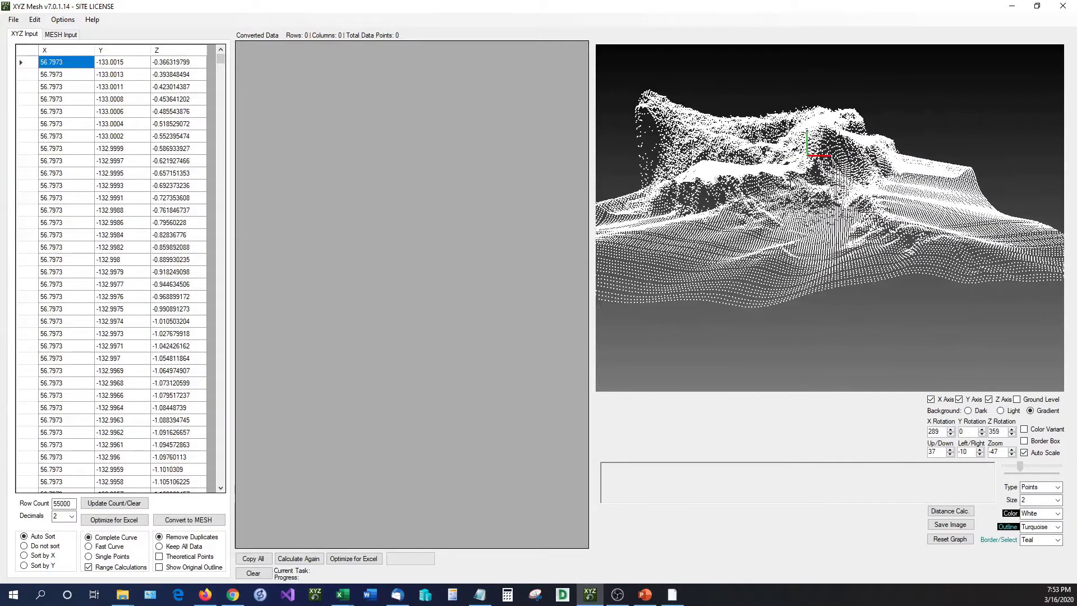
left_click(946, 540)
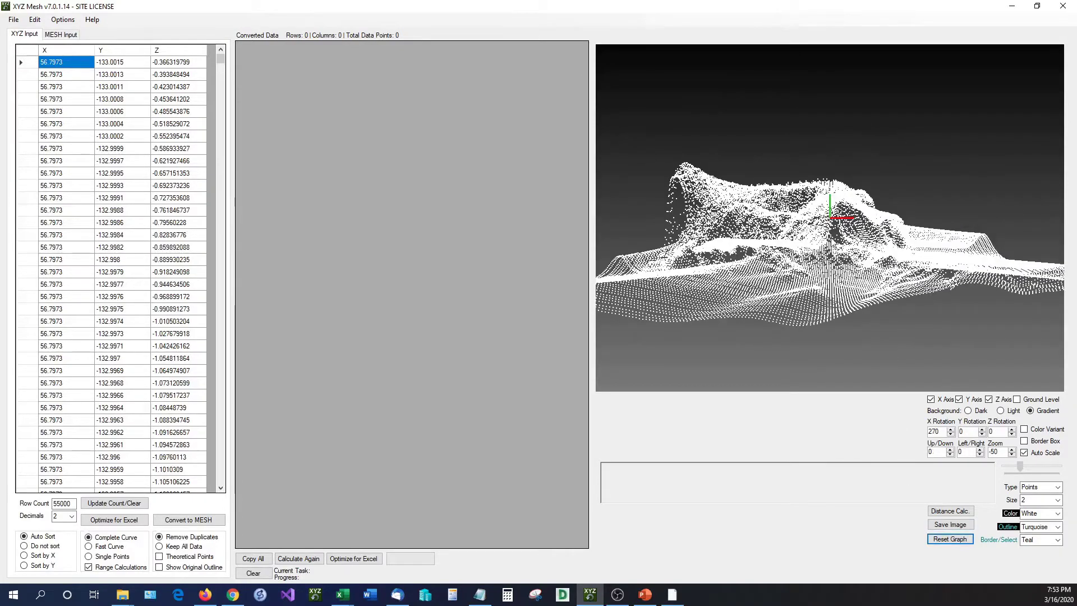
Turn on Color Variant and examine the colour coding in the XYZ input grid and around the point graph
left_click_drag(836, 272, 811, 272)
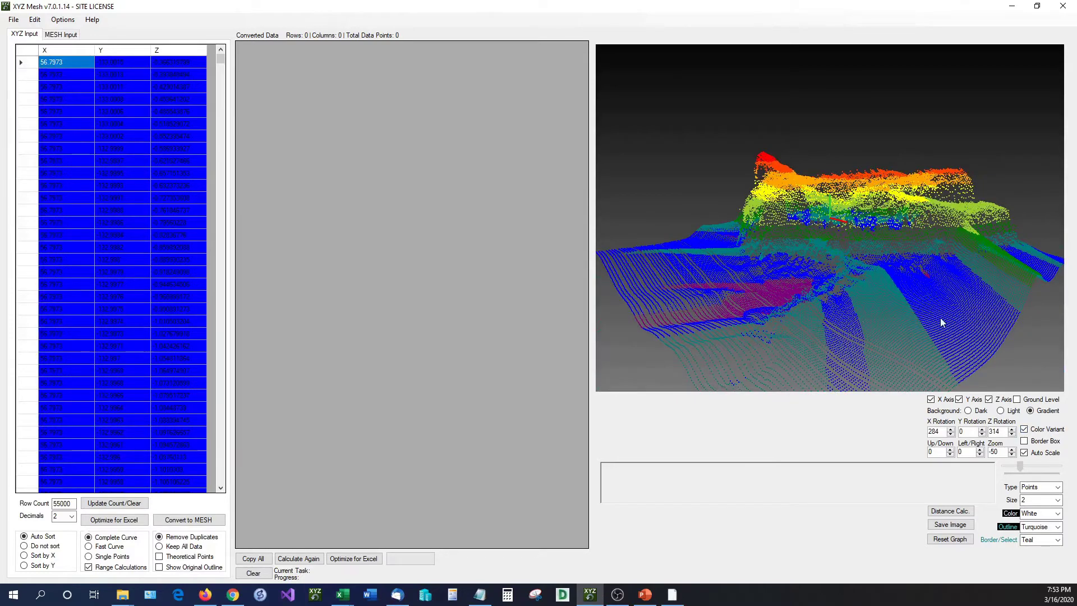
left_click_drag(941, 322, 827, 324)
mouse_move(220, 63)
left_mouse_down()
mouse_move(225, 285)
mouse_move(228, 55)
left_mouse_up()
left_click_drag(858, 258, 757, 240)
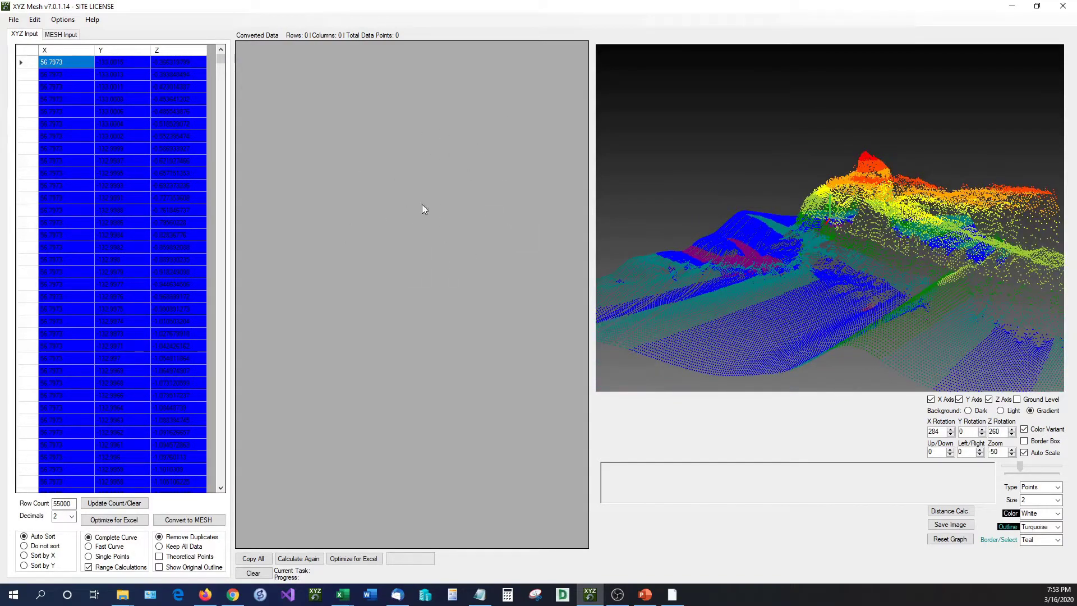
left_click_drag(913, 295, 1009, 307)
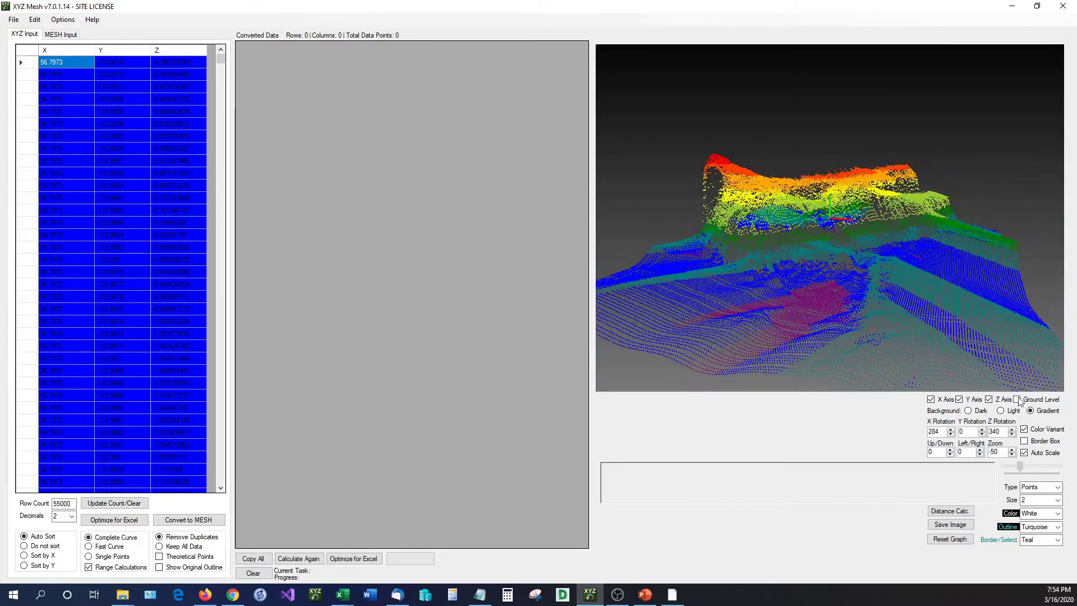
Show the Ground Level grid, examine the coloured points against it from several angles, and hide it again
scroll(991, 358, "down", 5)
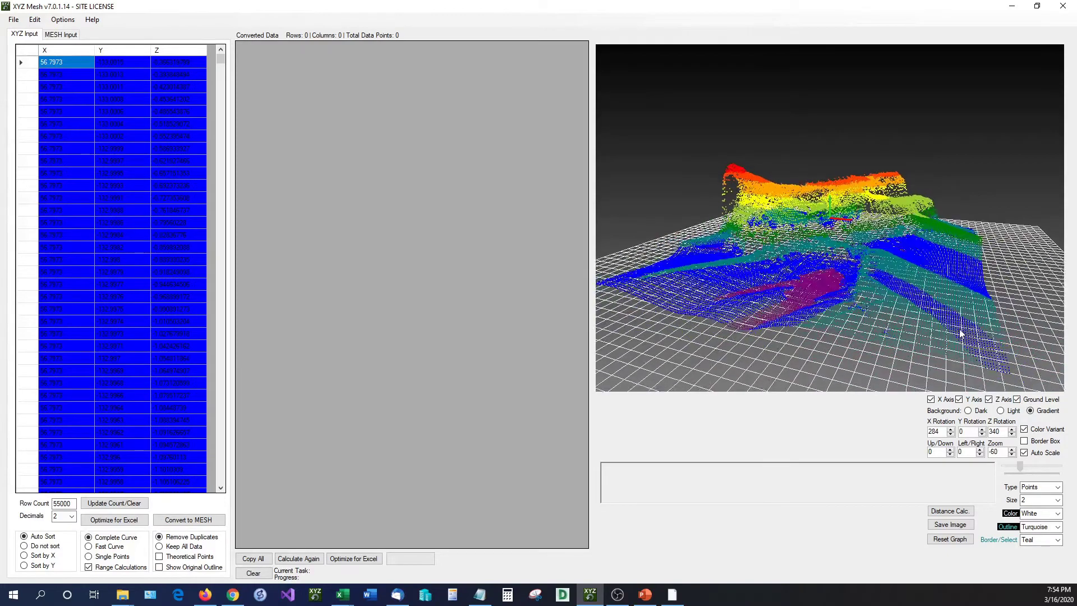
scroll(963, 331, "down", 2)
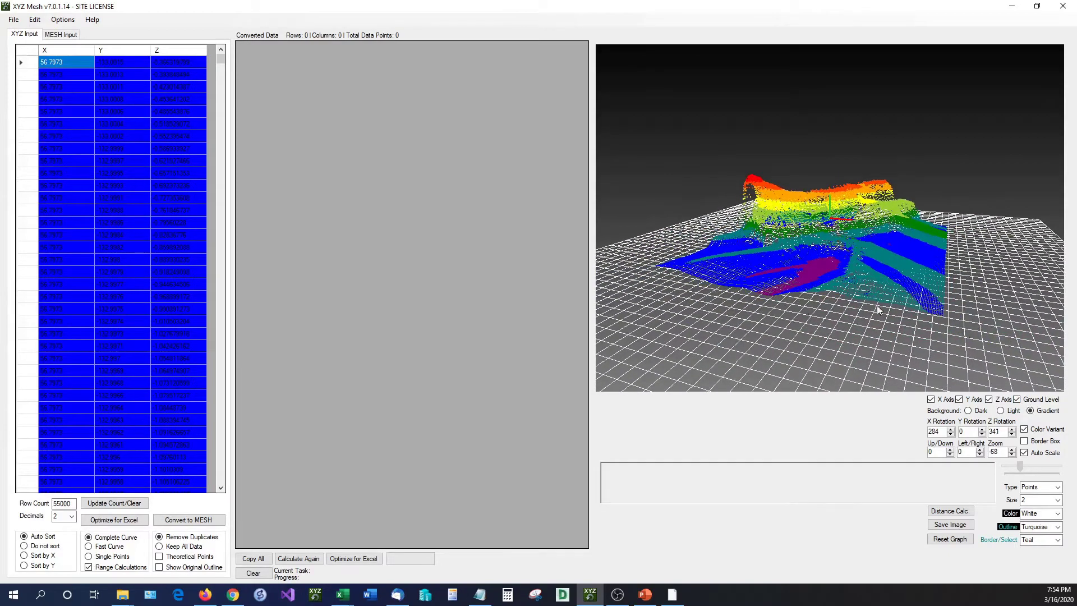
left_click_drag(957, 322, 1005, 305)
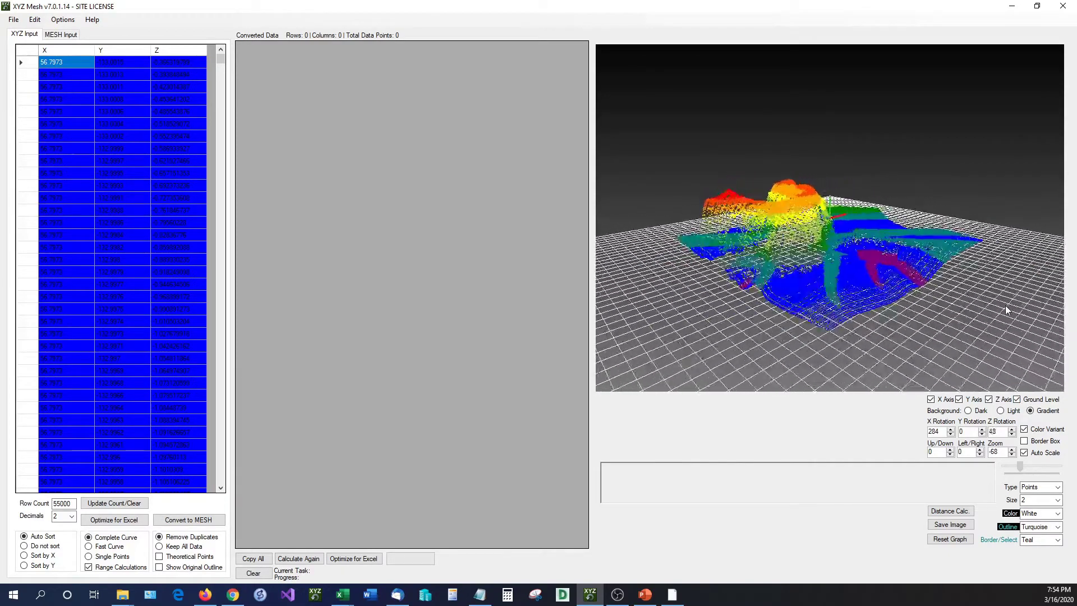
scroll(943, 307, "up", 6)
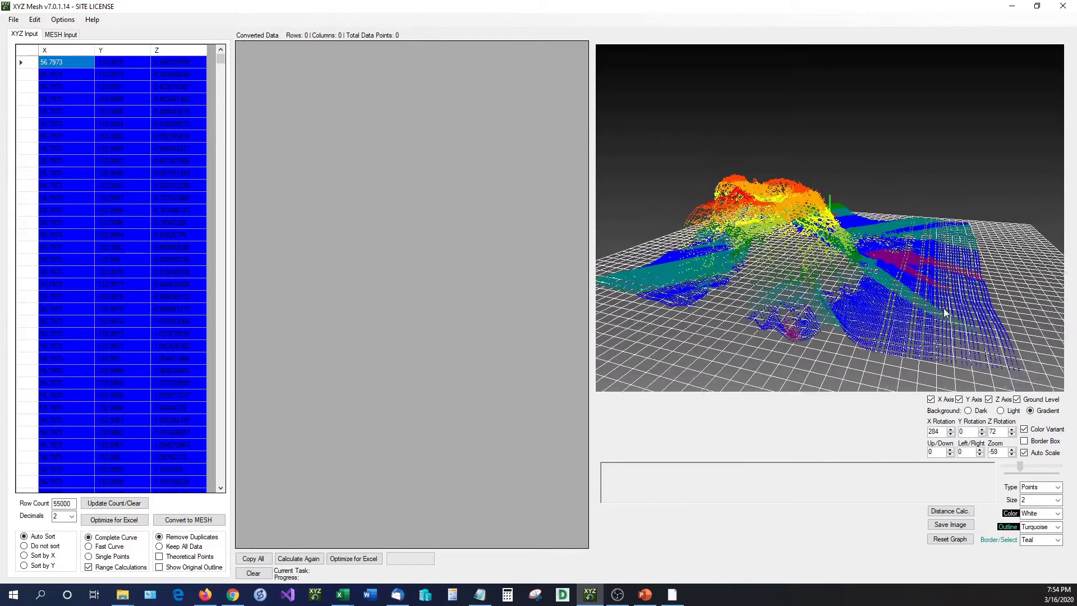
scroll(944, 307, "down", 4)
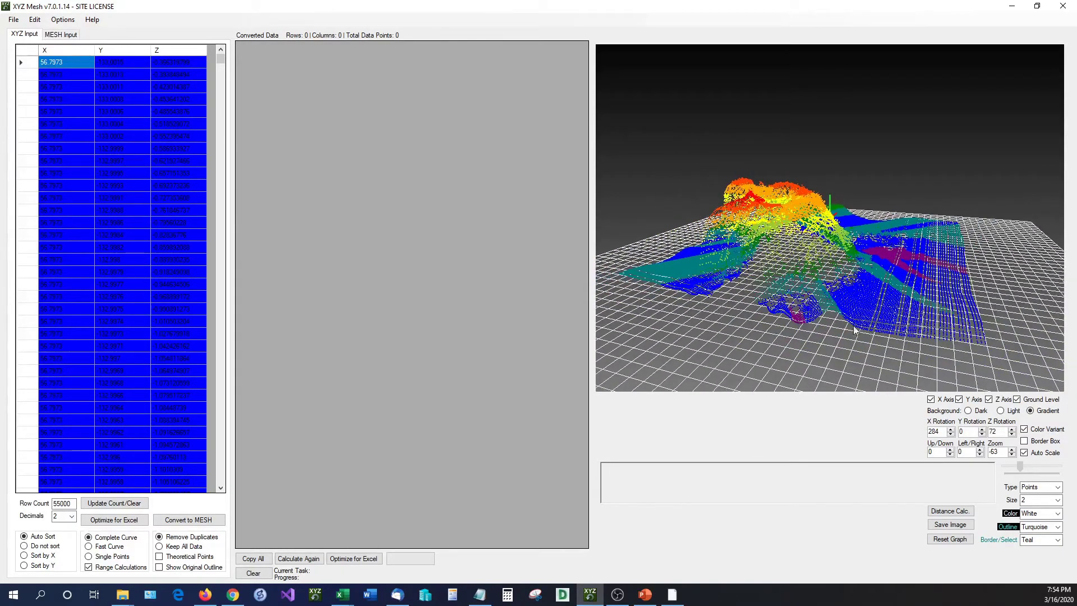
left_click_drag(831, 294, 774, 275)
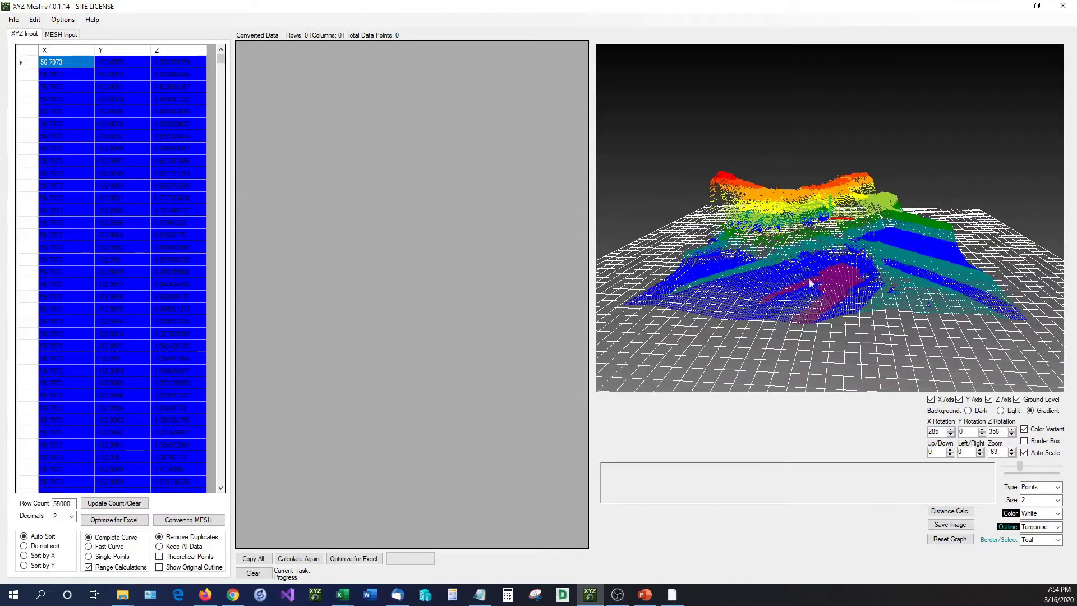
left_click(1024, 430)
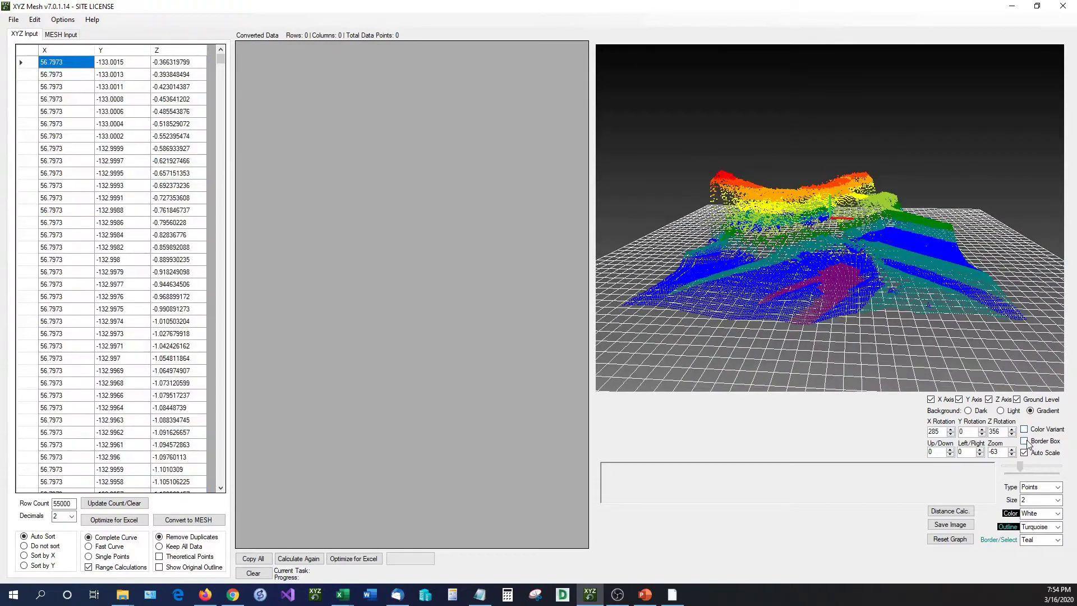
left_click(1025, 429)
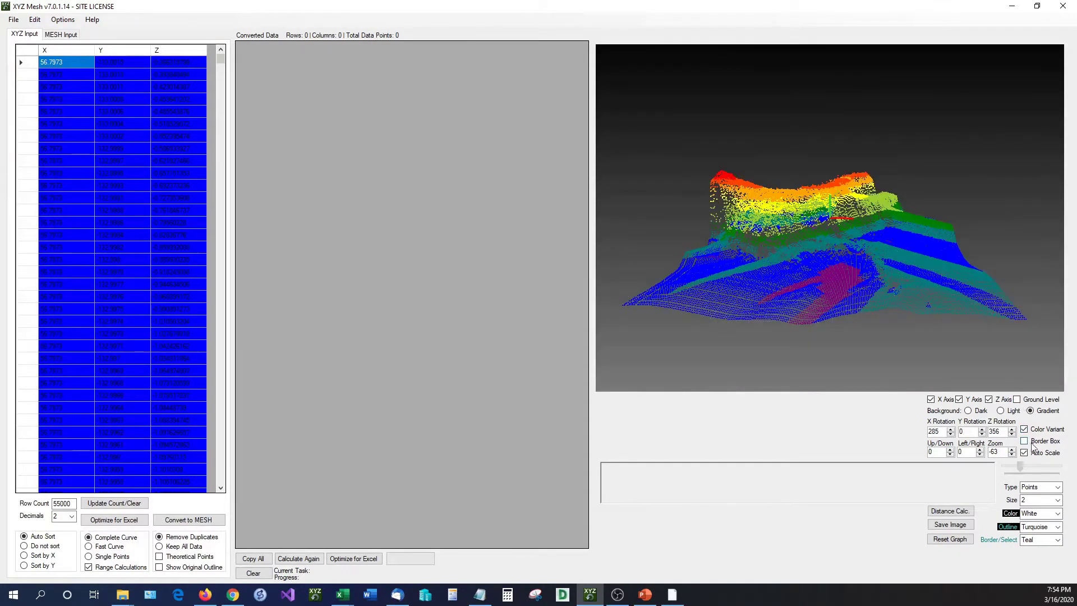
Show the border box with its colour set to Turquoise, examine the points inside it, and hide the box
left_click_drag(940, 352, 1025, 477)
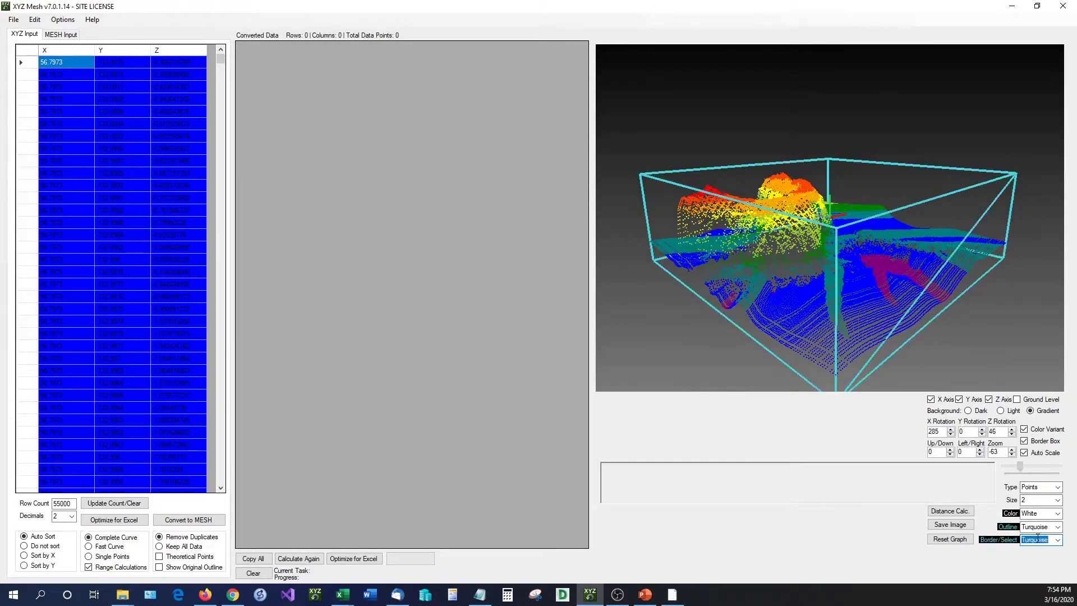
left_click_drag(816, 325, 737, 314)
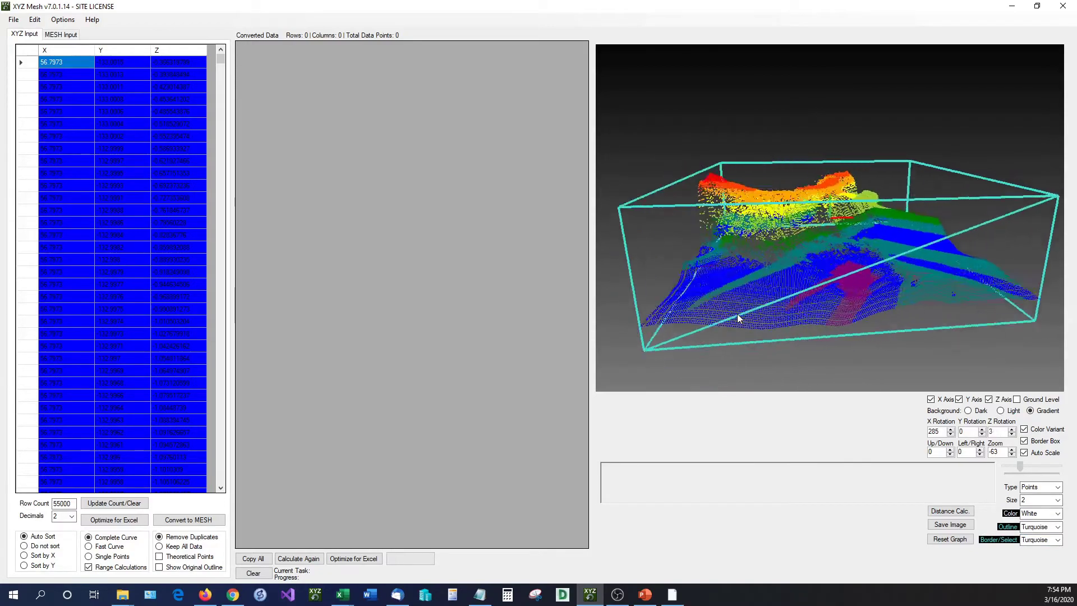
left_click_drag(737, 314, 880, 312)
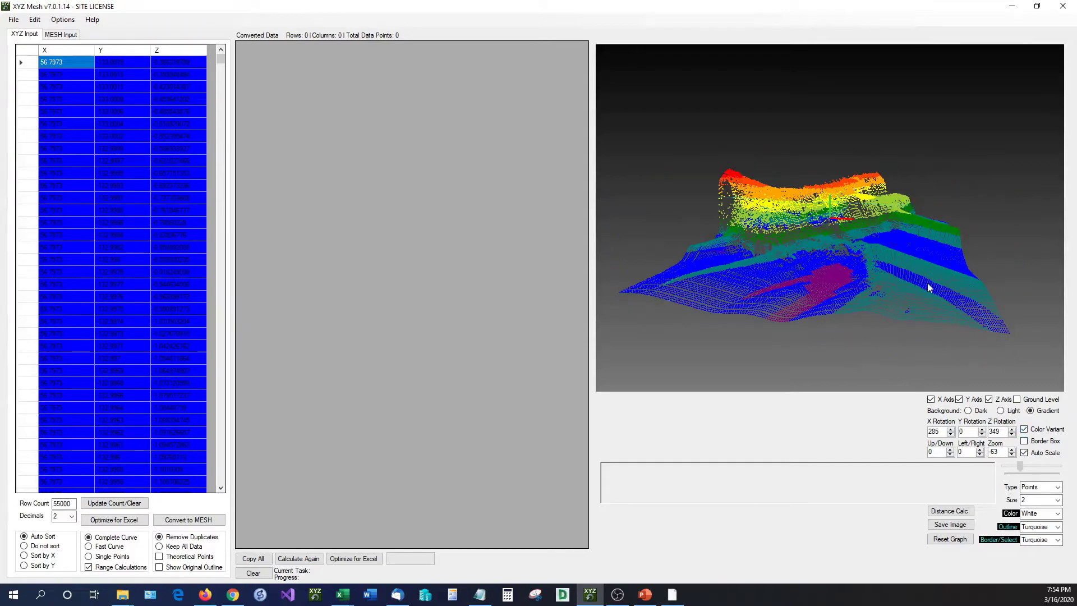
left_click_drag(842, 277, 815, 275)
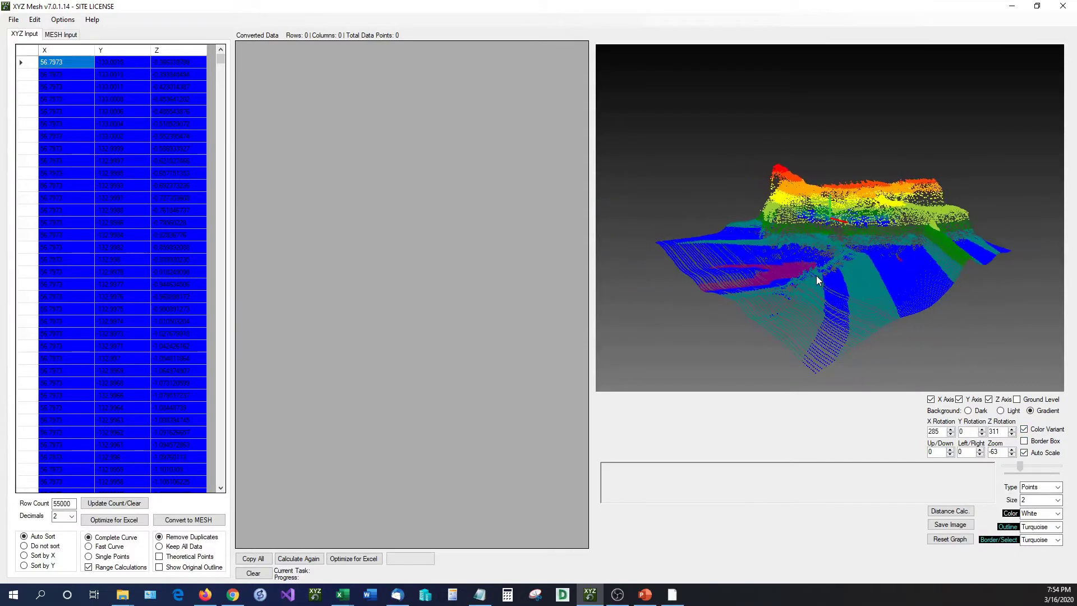
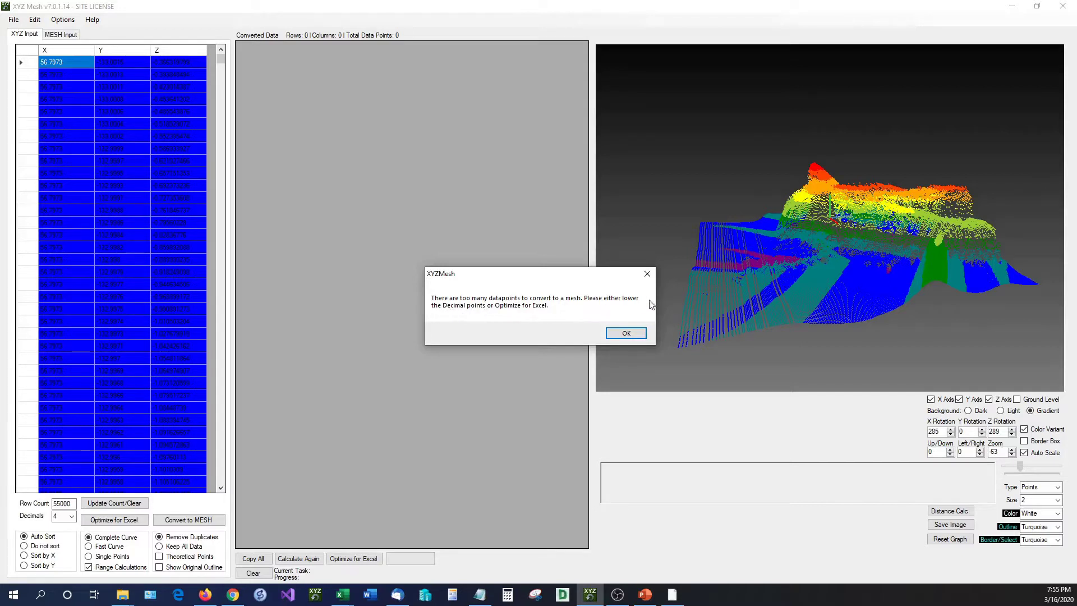
Dismiss the data point warning, set the decimals to 3 and convert the XYZ data to a mesh
left_click(650, 275)
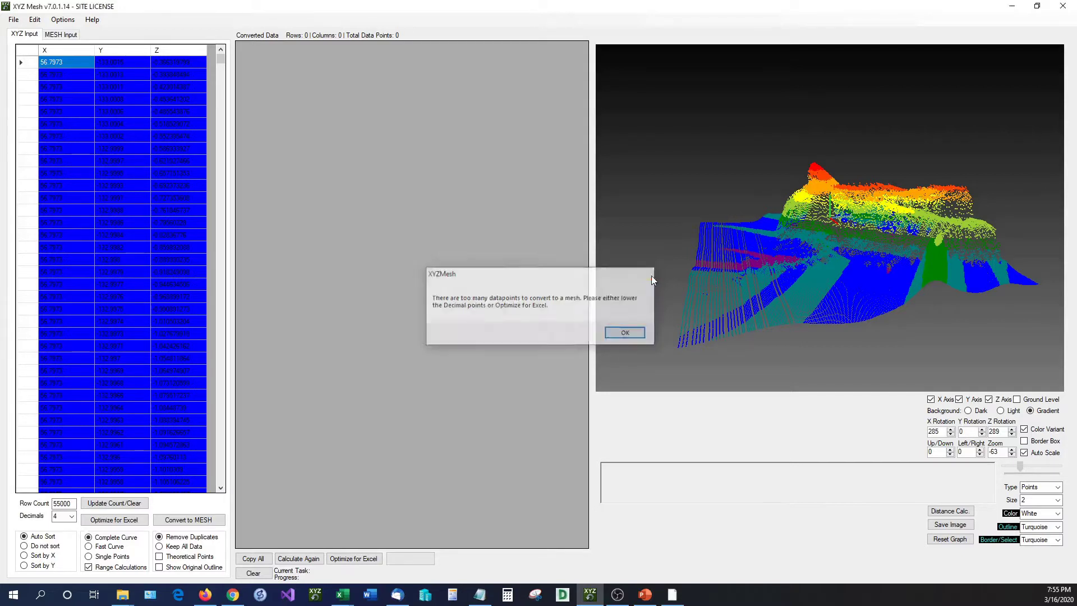
left_click(72, 516)
left_click(62, 526)
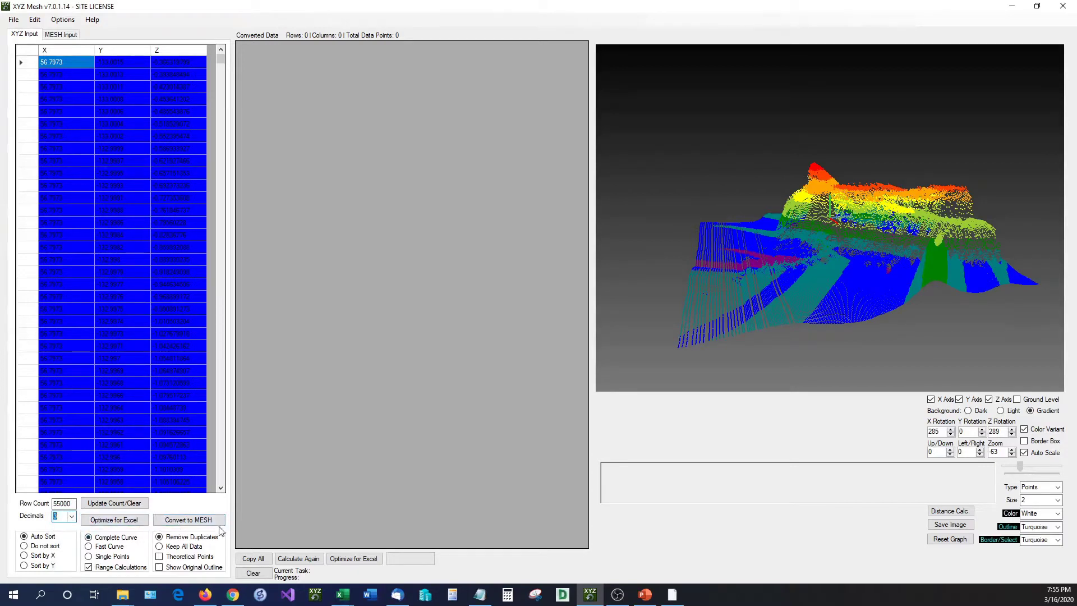
left_click(202, 520)
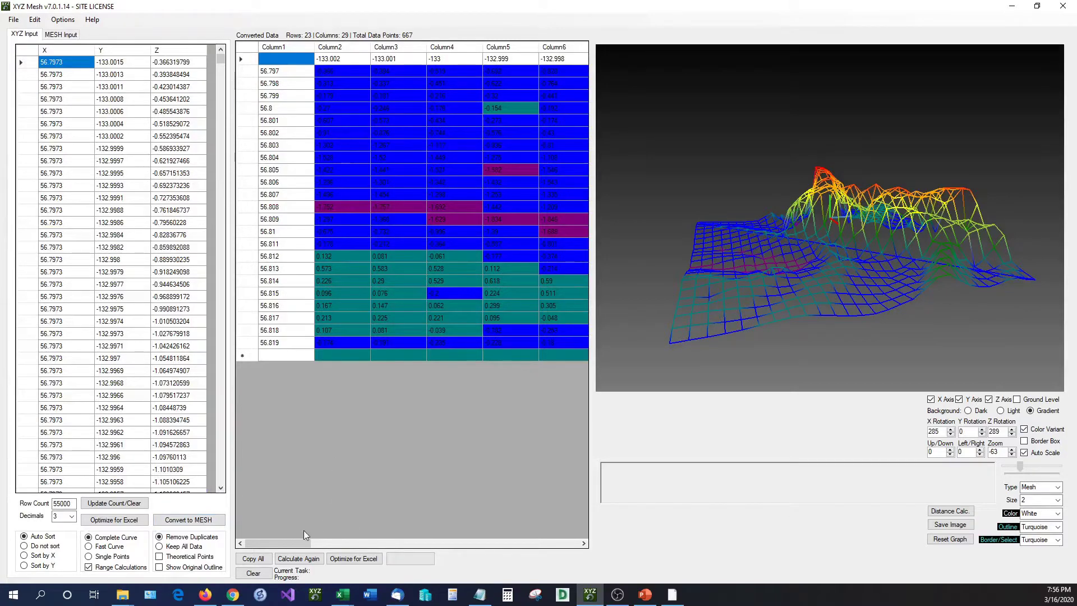
Look over the converted data table and examine the mesh graph from several angles
left_click_drag(298, 543, 250, 528)
left_click_drag(839, 335, 806, 318)
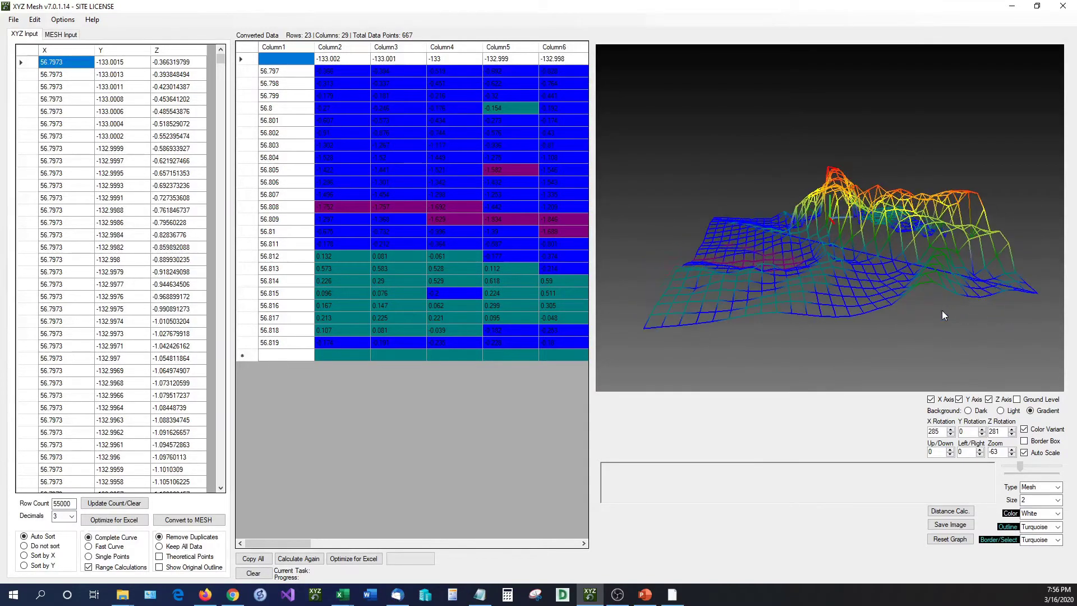
left_click_drag(783, 300, 934, 308)
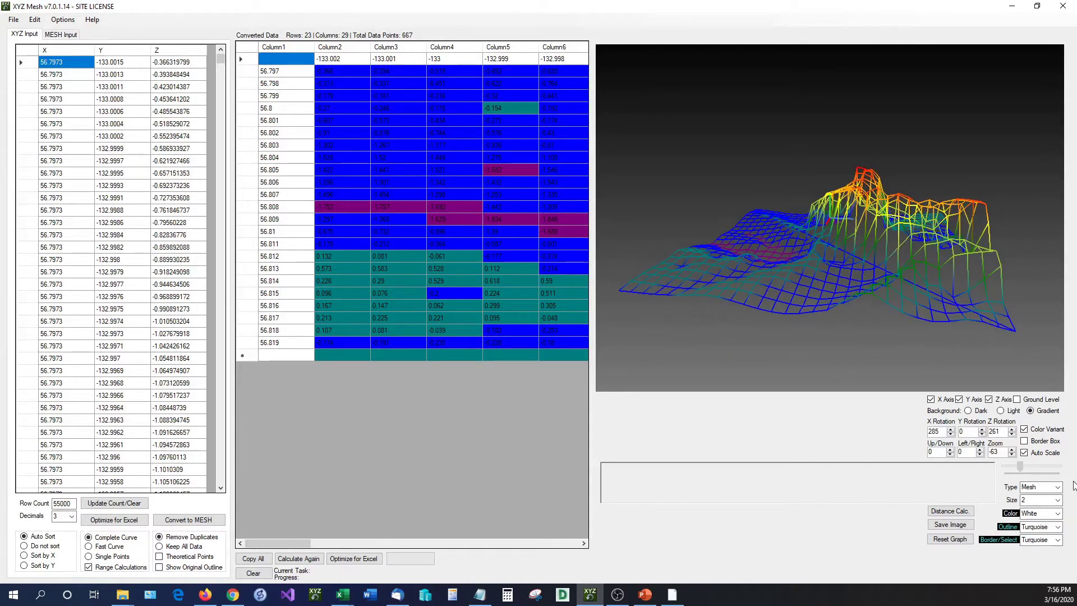
Display the graph as Points and then as Lines, and examine the lines from another angle
left_click(1056, 487)
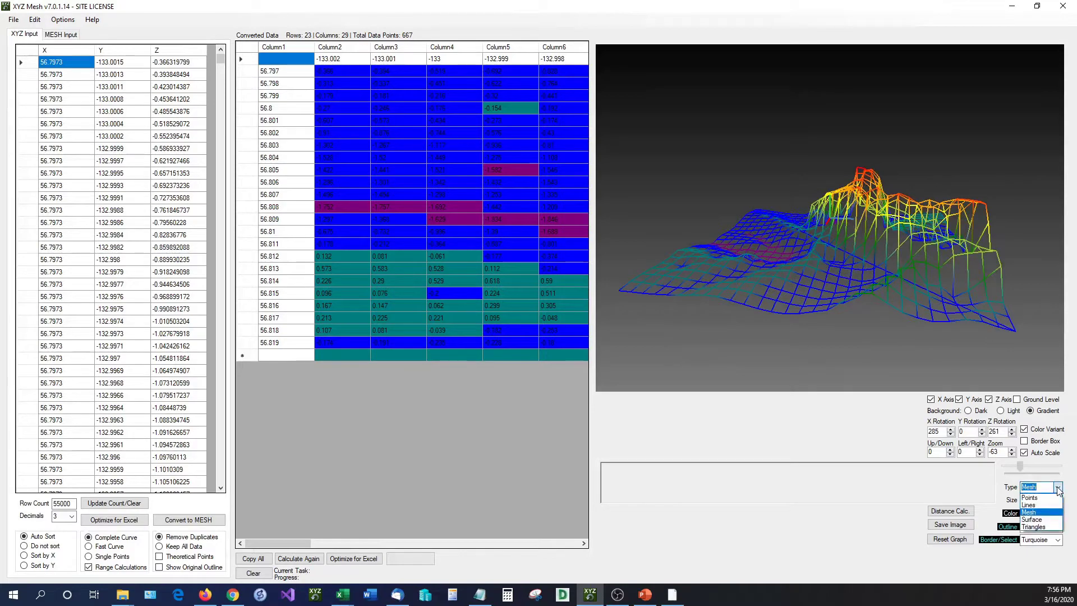
left_click(1029, 498)
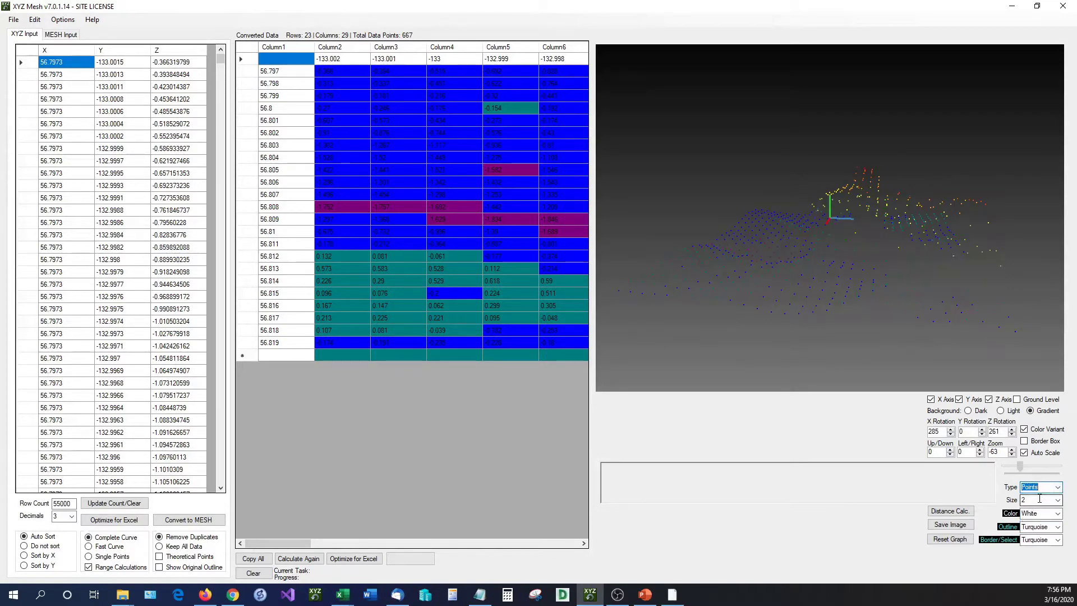
left_click(1057, 487)
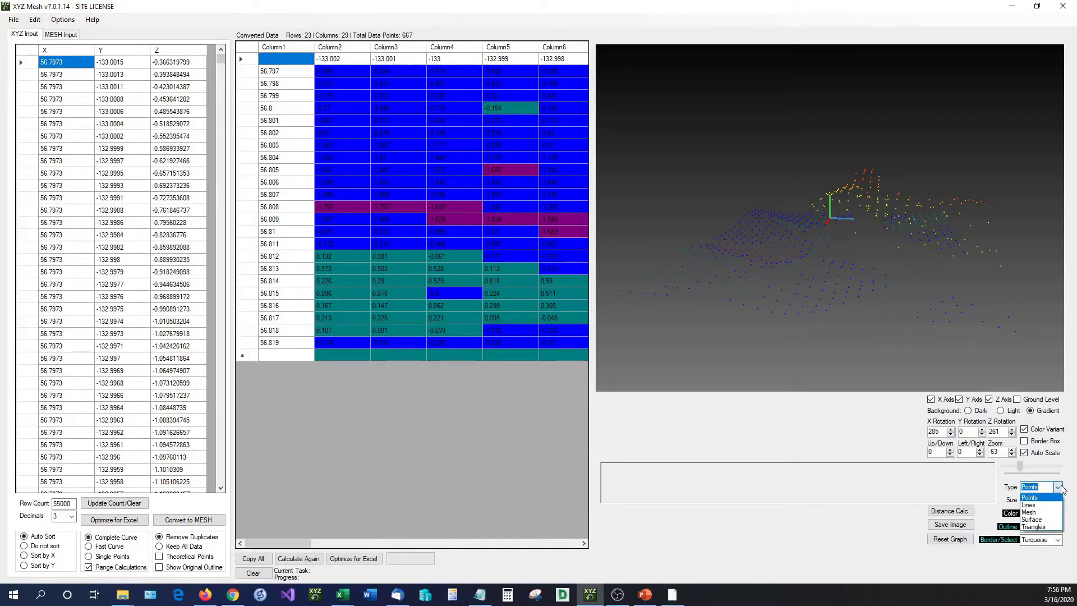
left_click(1031, 504)
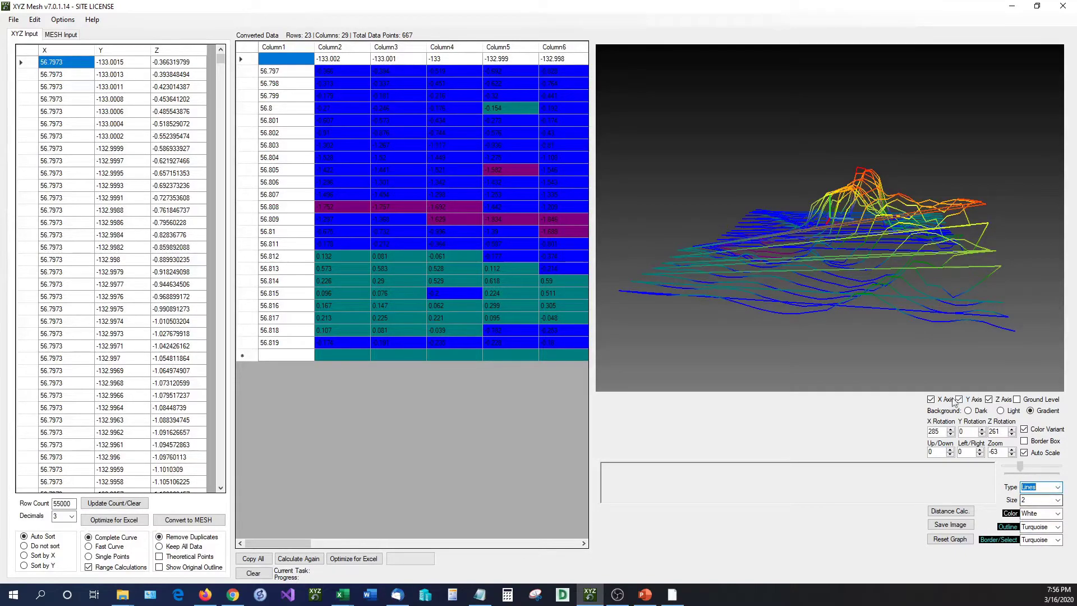
left_click_drag(883, 334, 950, 325)
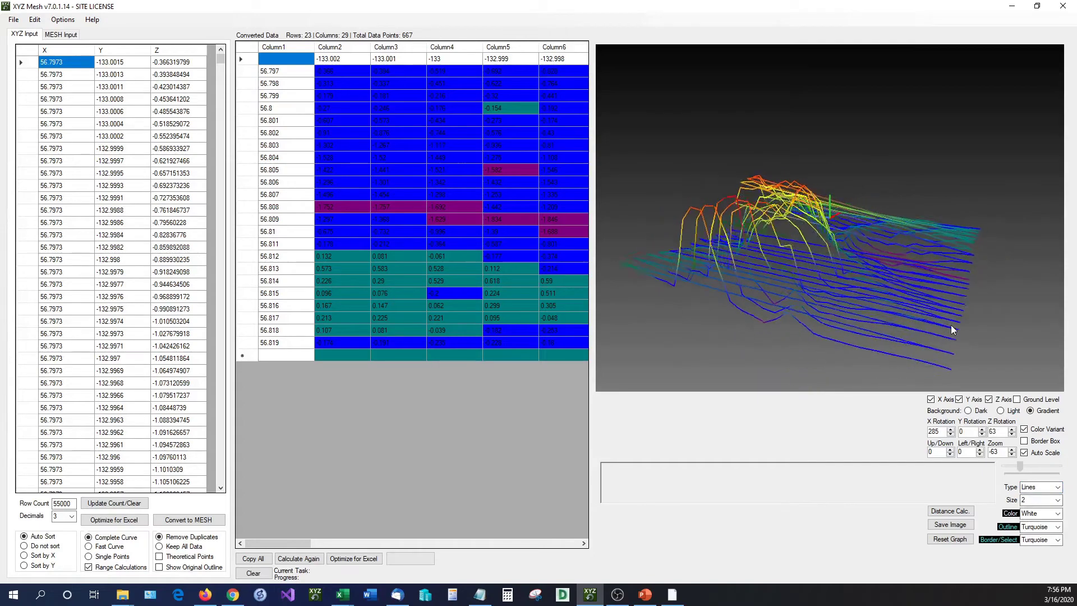
Set the graph type back to Mesh and examine the wireframe terrain from a different side
left_click(1041, 487)
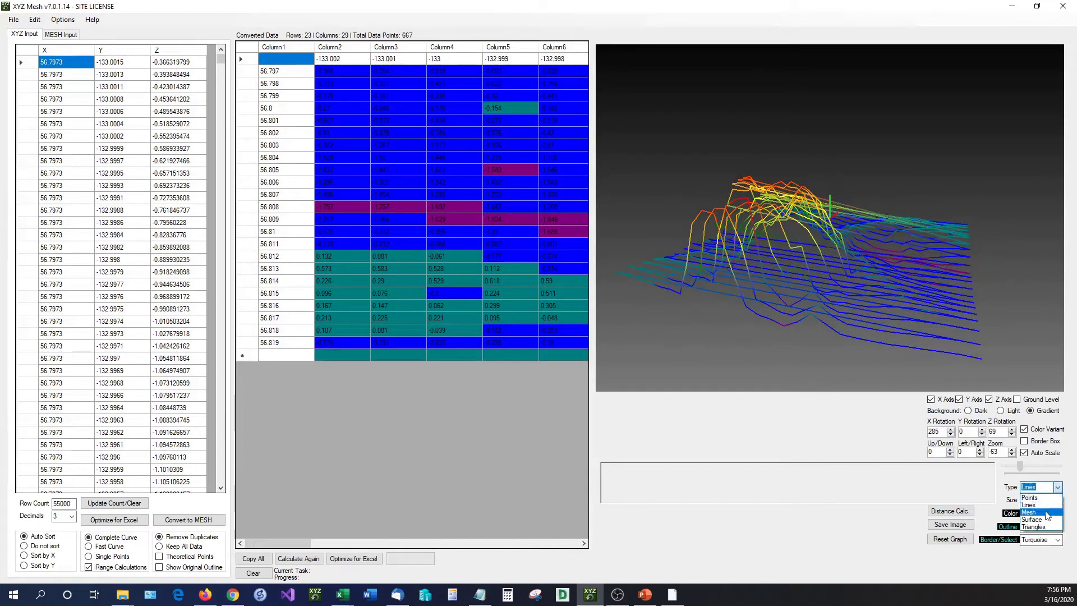
left_click(1034, 515)
left_click_drag(988, 374, 879, 353)
Display the terrain as a Surface, examine it from another side, and change the graph type to Triangles
left_click(1057, 487)
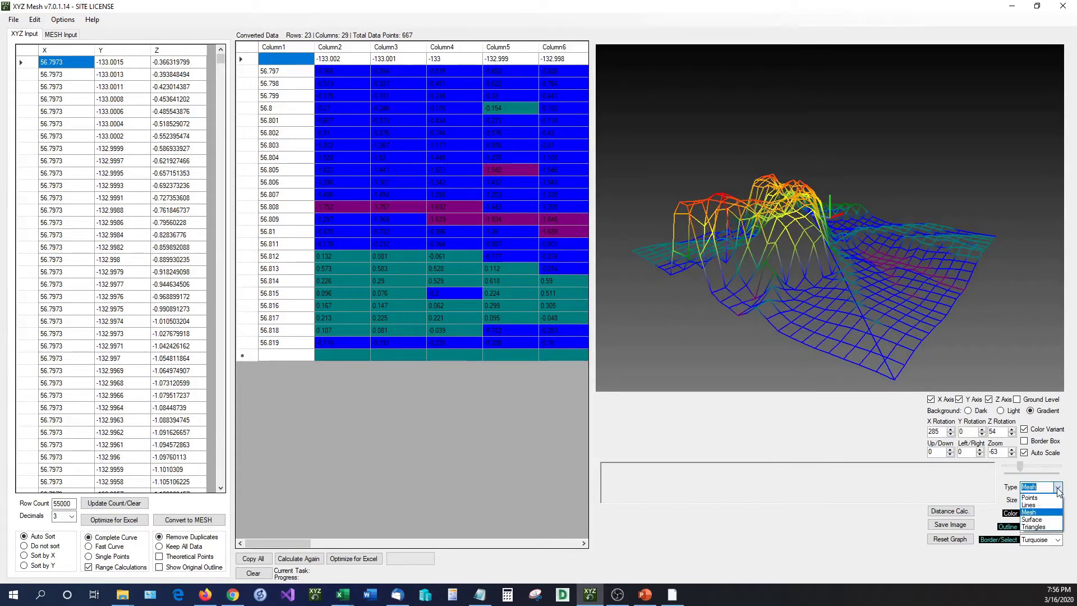
left_click(1035, 519)
left_click_drag(980, 345, 821, 333)
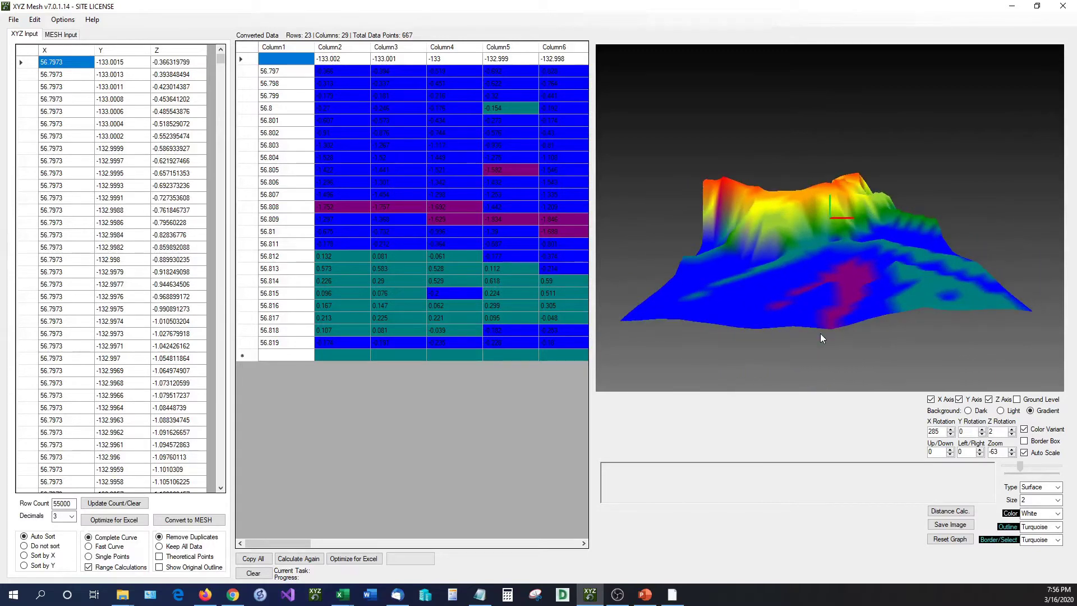
left_click(1057, 487)
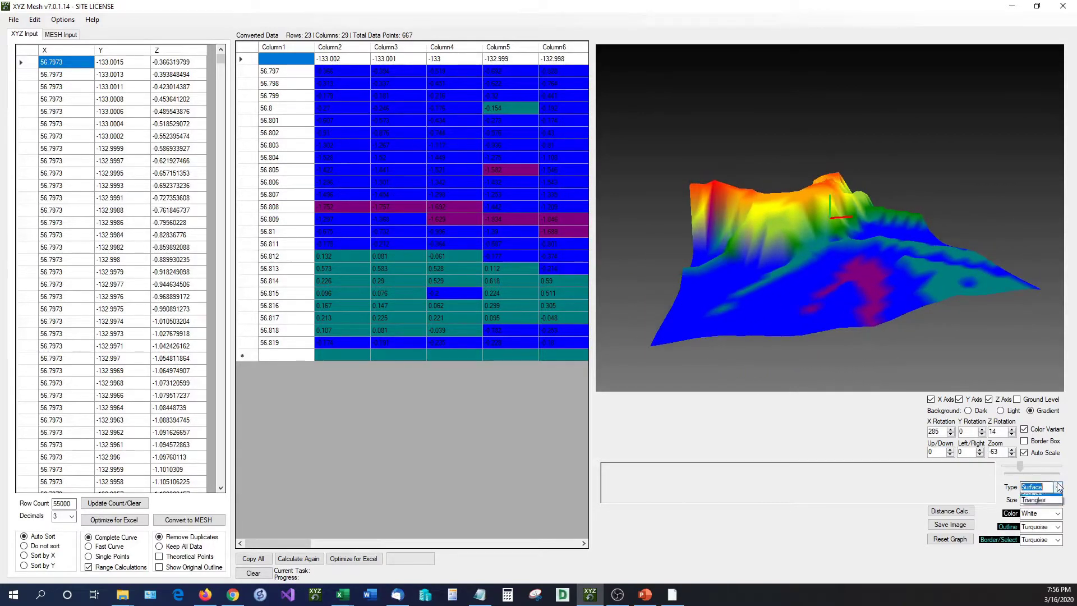
left_click(1037, 527)
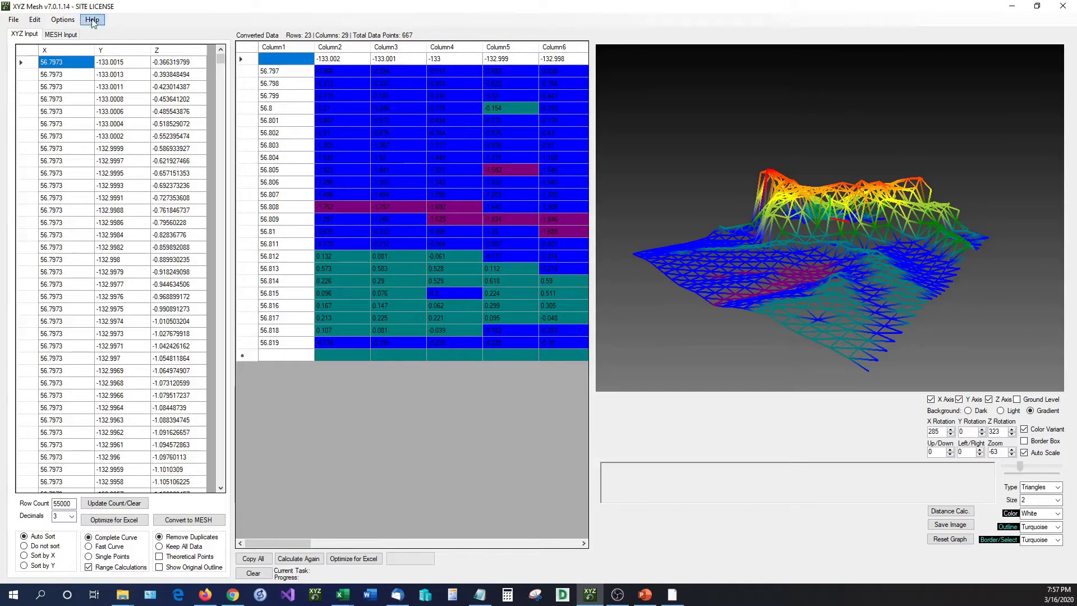
Change the graphing mode to Chart Graphing and rotate the chart's X axis to about 103
left_click(64, 19)
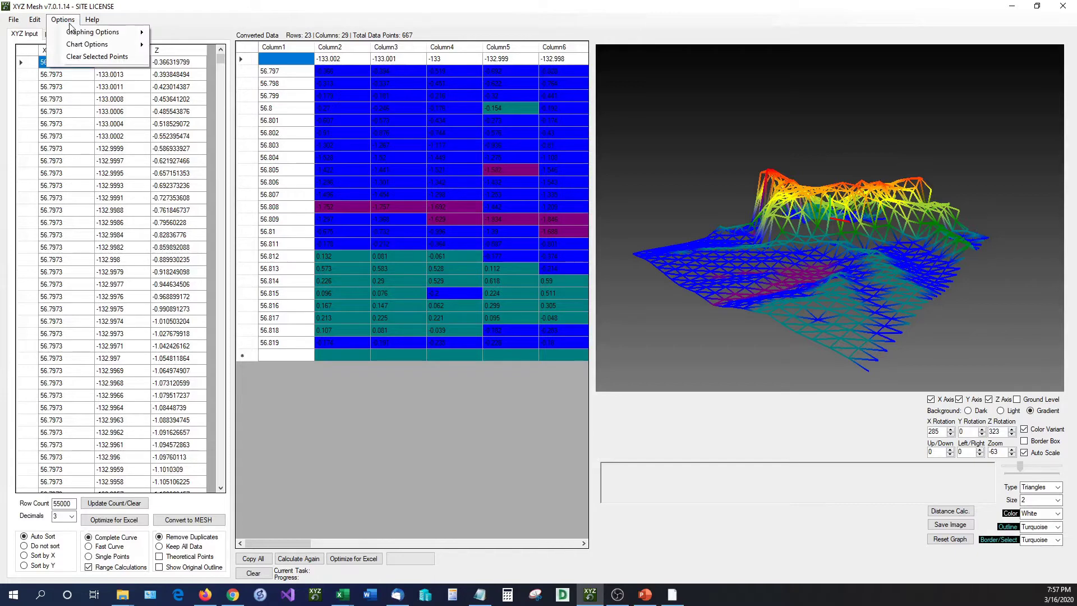
mouse_move(83, 37)
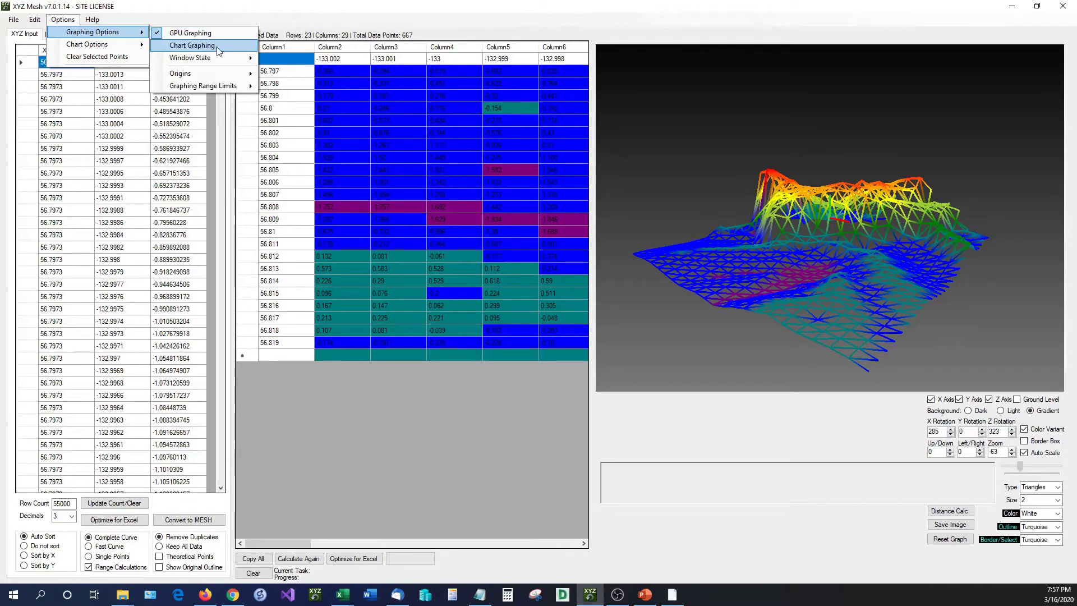
left_click(218, 49)
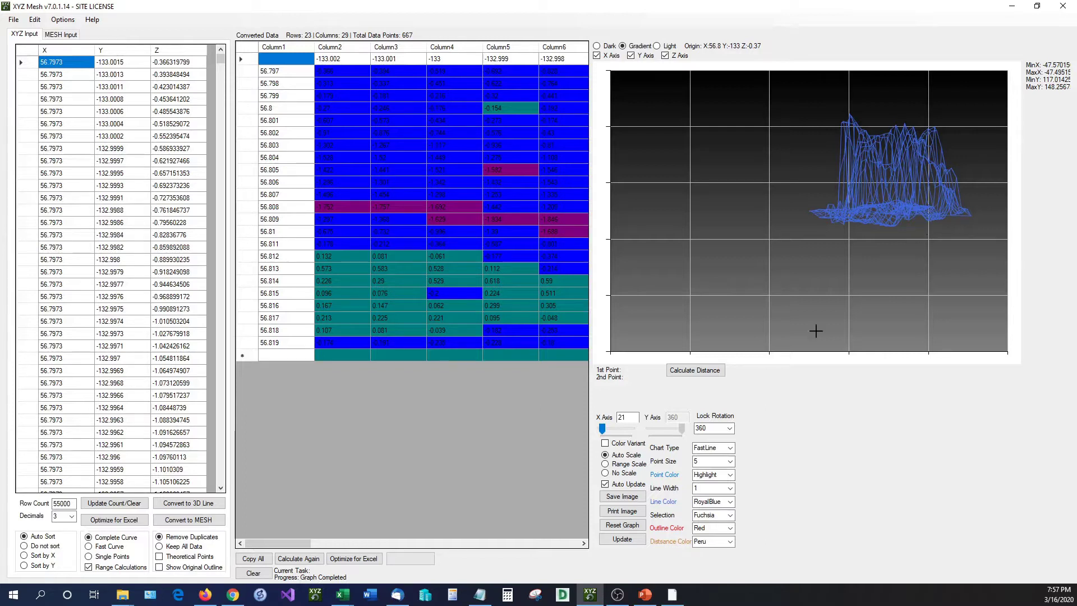
left_click_drag(605, 430, 611, 430)
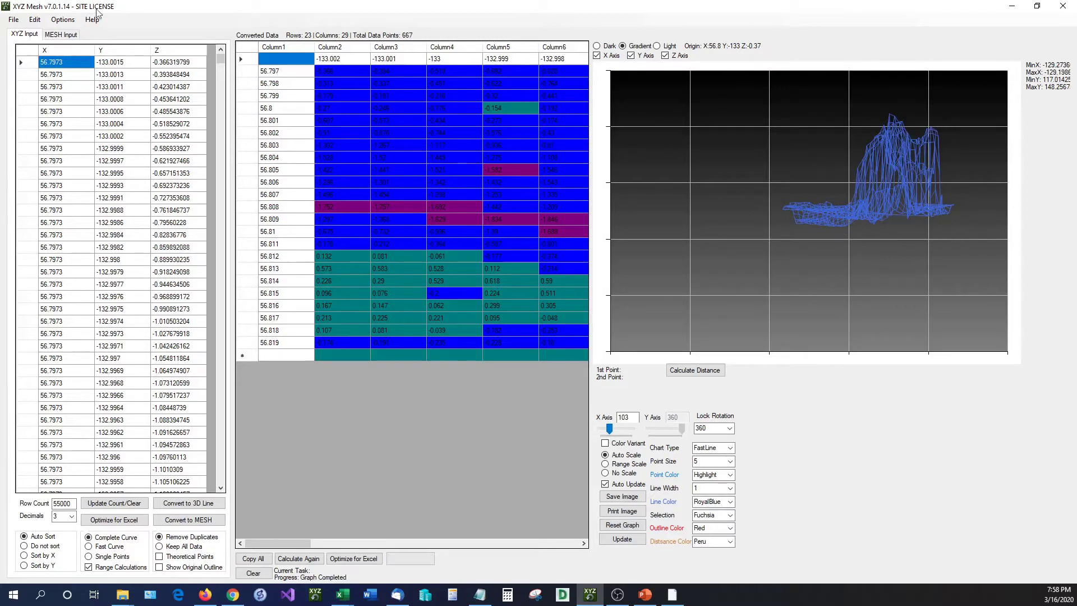
Return the graphing mode to GPU Graphing
left_click(65, 21)
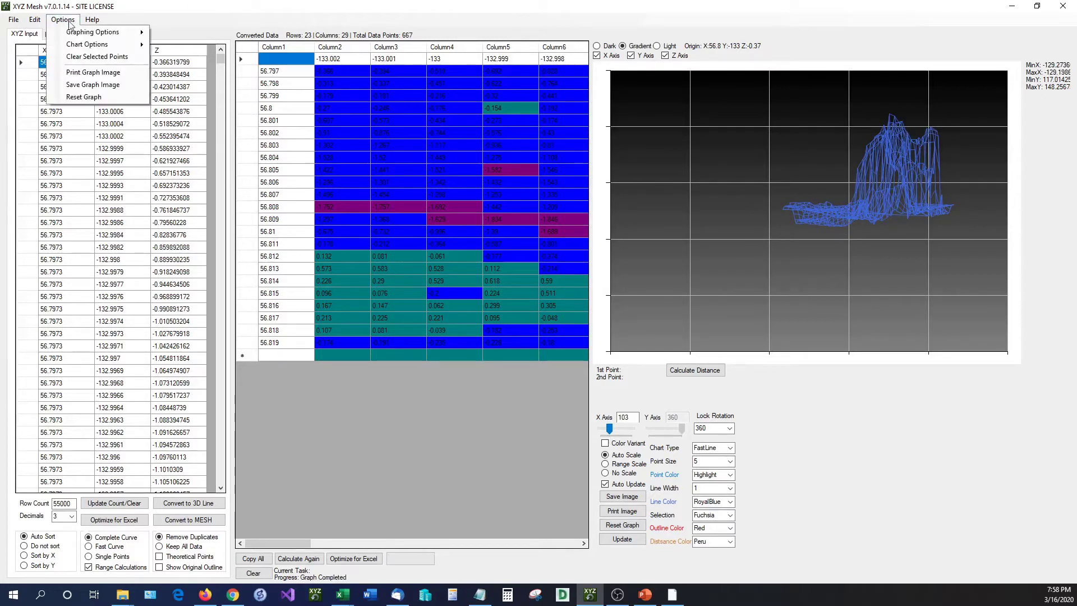
mouse_move(70, 34)
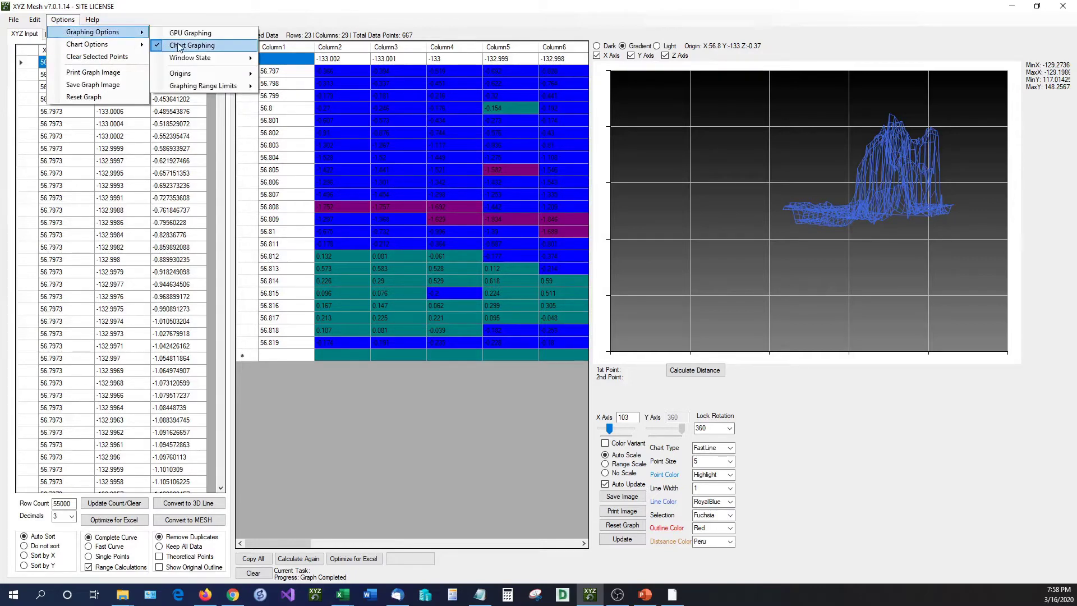
left_click(191, 33)
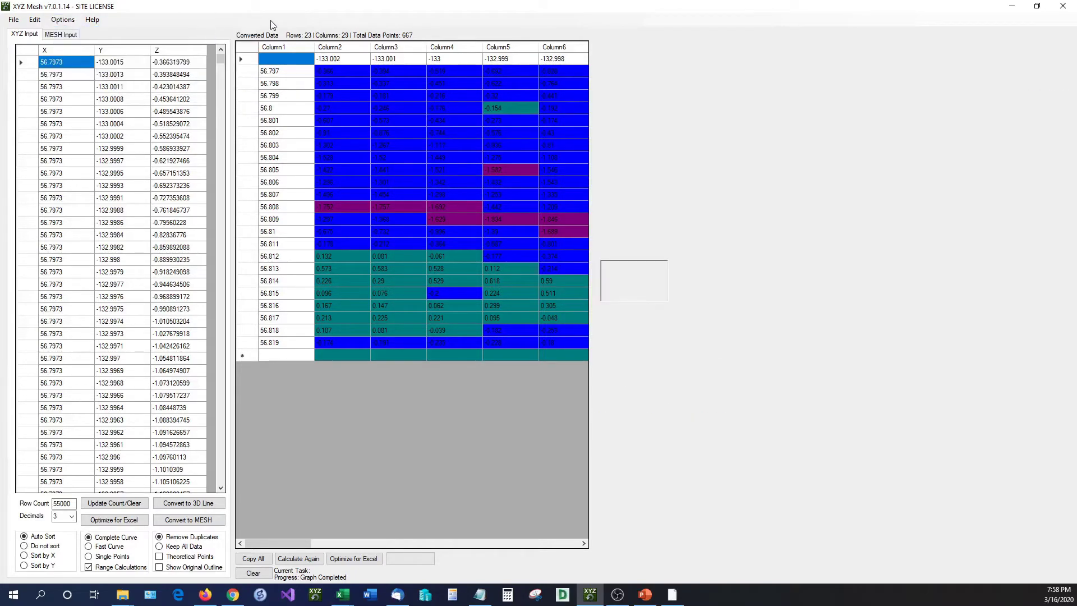
Set the graph type to Surface and examine the terrain zoomed out, tilted and from the side
left_click(1056, 486)
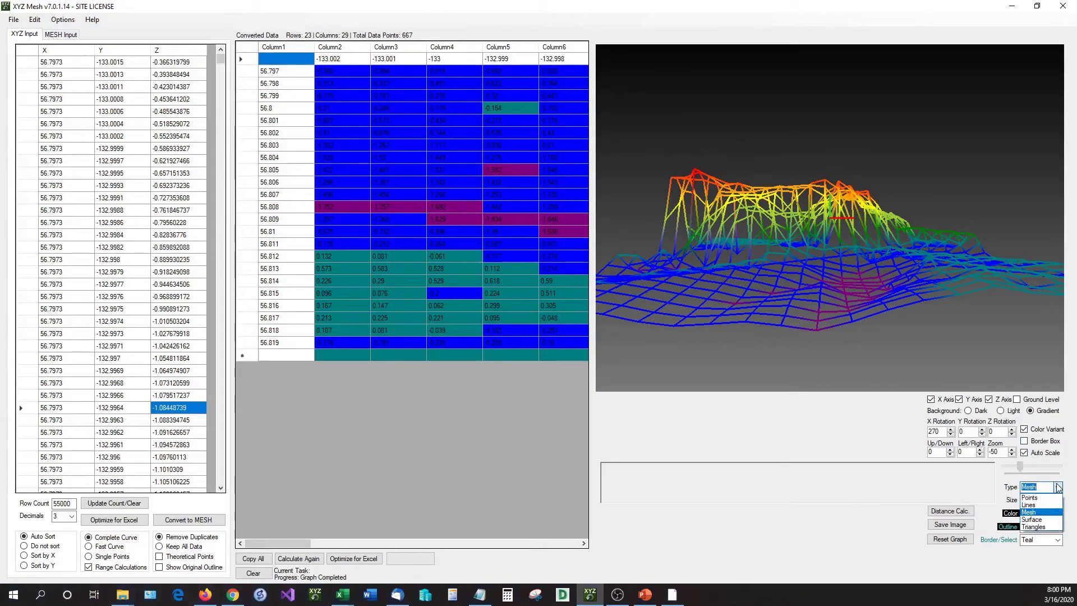
left_click(1043, 519)
left_click_drag(820, 307, 768, 308)
scroll(768, 308, "down", 3)
left_click_drag(832, 237, 828, 327)
left_click_drag(894, 287, 779, 283)
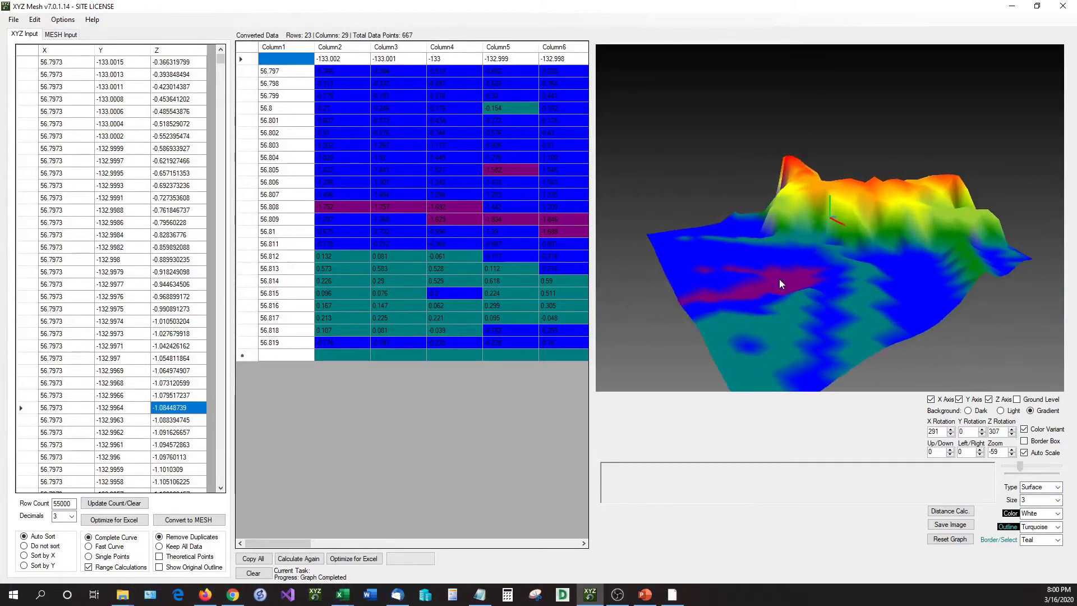
Export the converted data to Excel using the No Graph - Cell Depth Coloring option
left_click(13, 19)
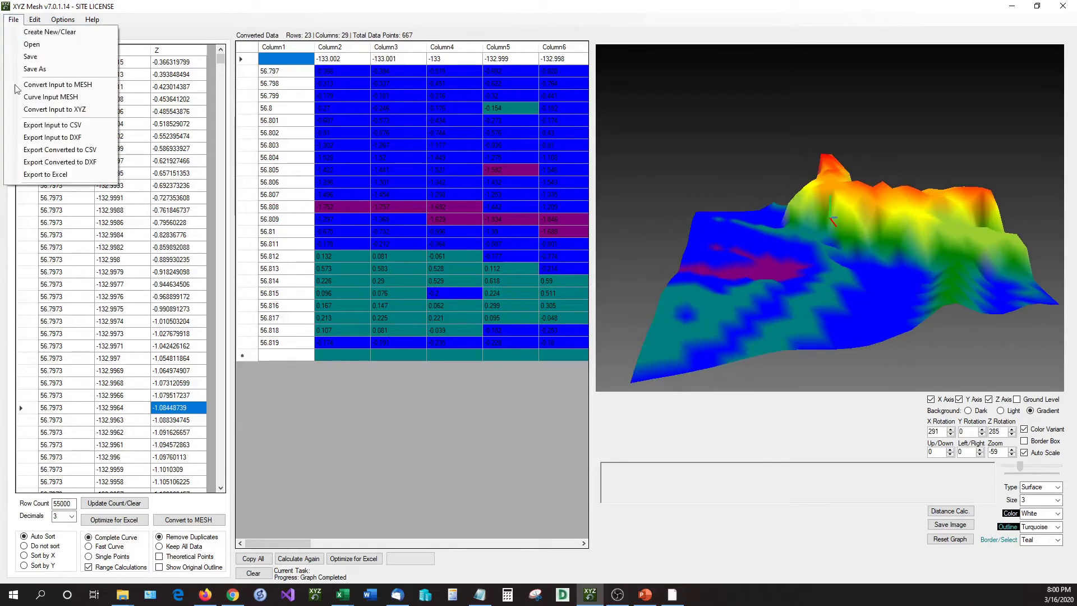
left_click(46, 175)
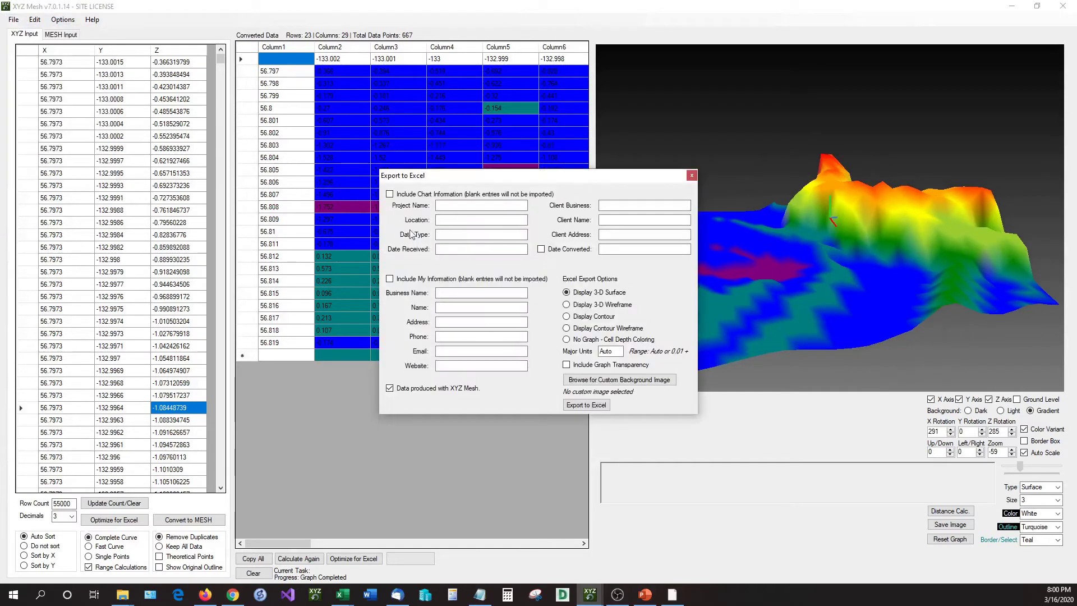
left_click_drag(487, 173, 389, 161)
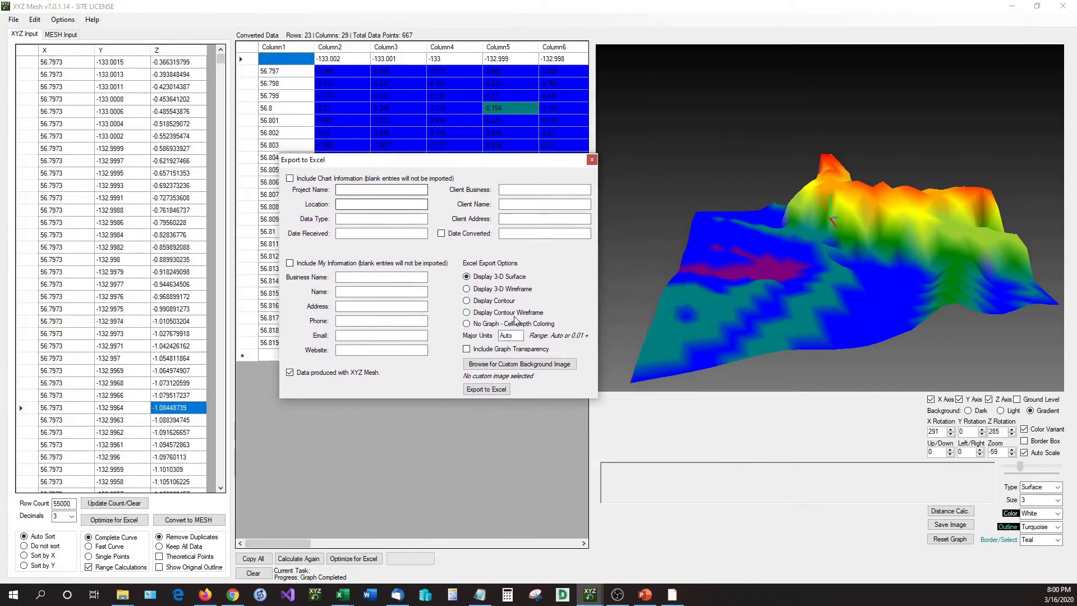
left_click(466, 323)
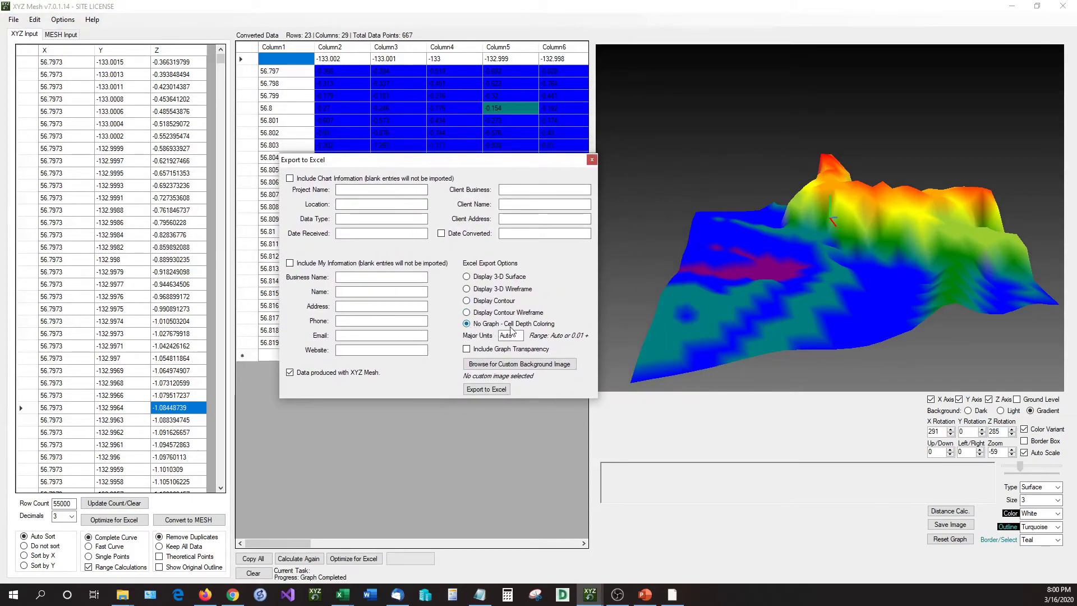
left_click_drag(479, 162, 483, 276)
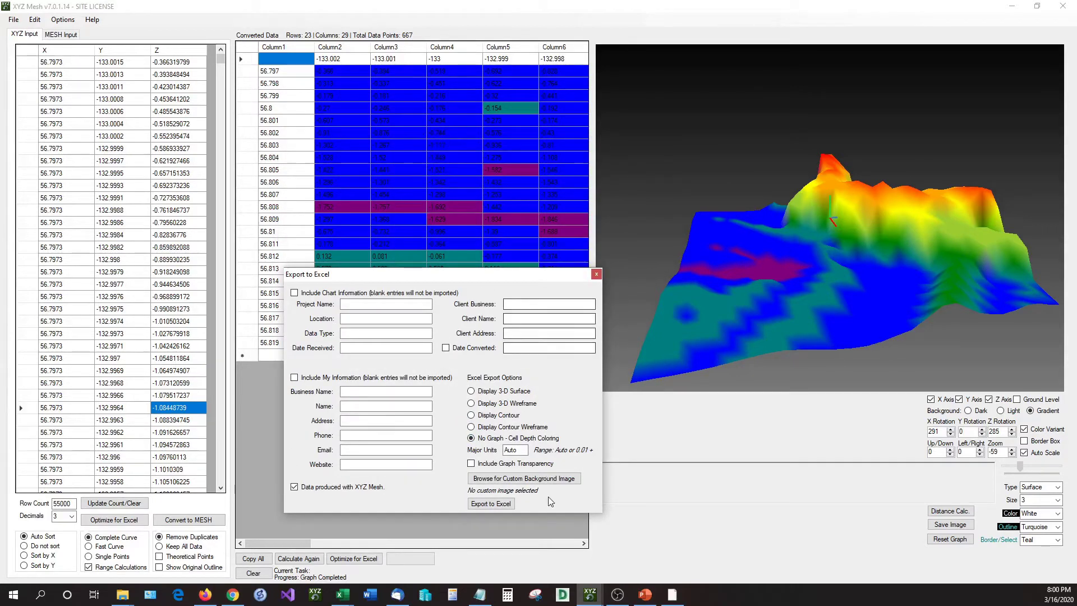
left_click(504, 503)
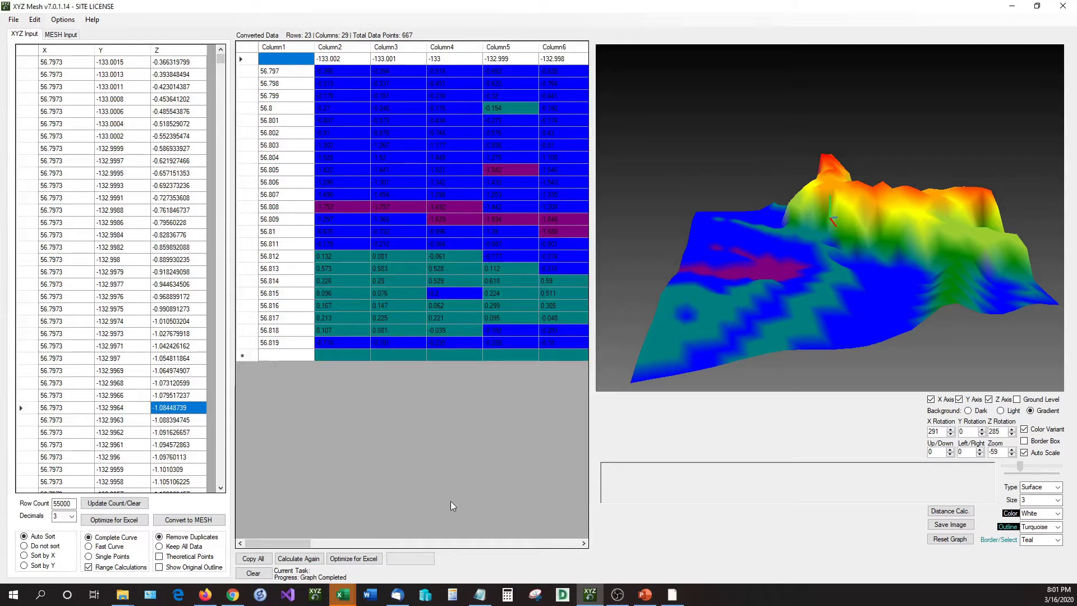
Switch to the exported Excel workbook and look over the whole coloured MESH Data table at 40% zoom
mouse_move(343, 594)
left_click(478, 550)
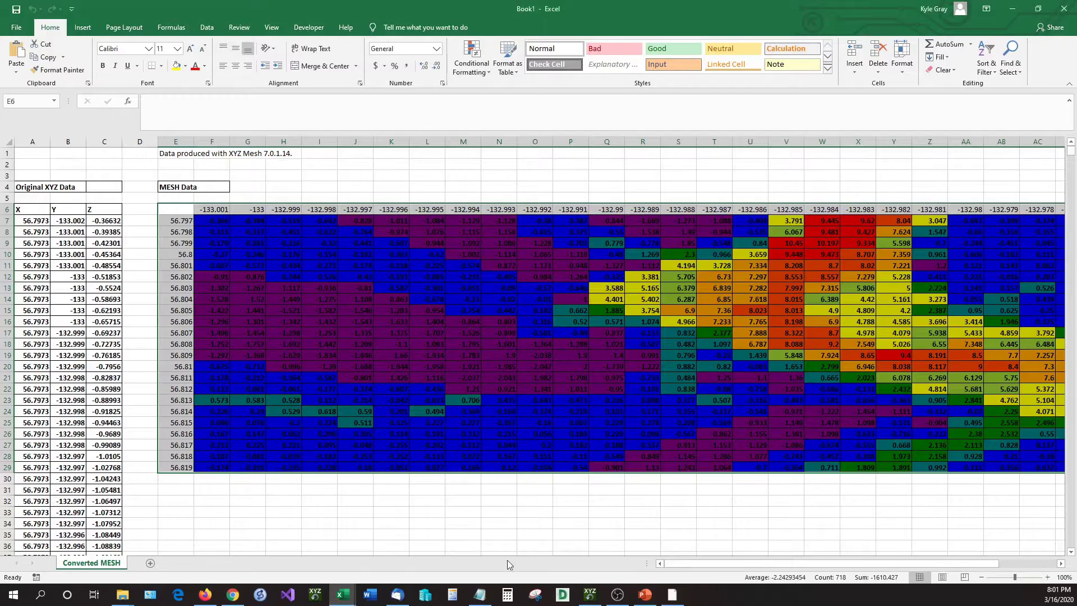
left_click(708, 510)
left_click(980, 577)
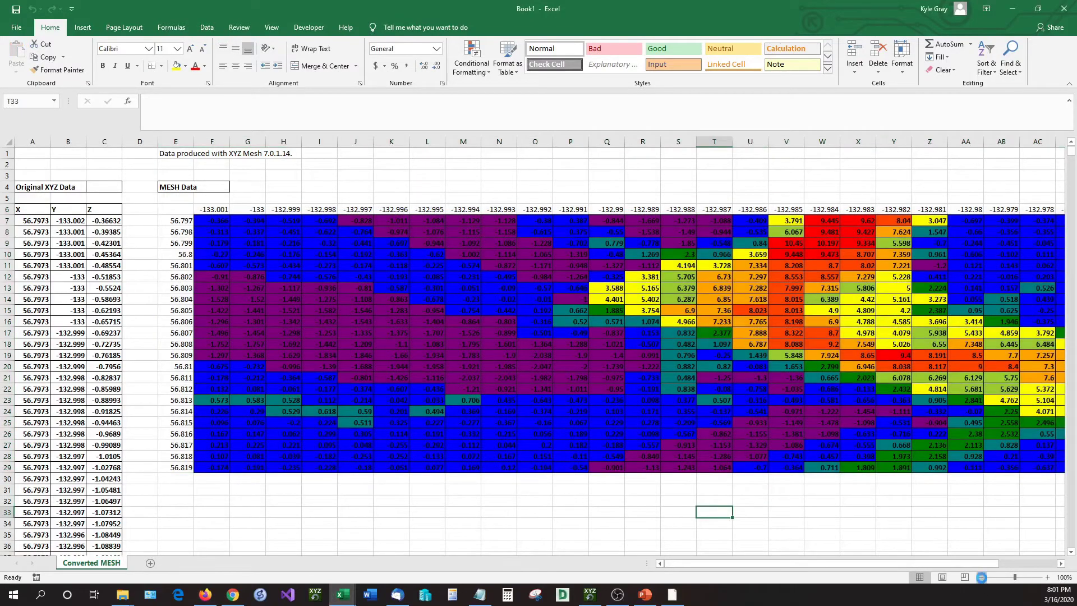
left_click(980, 577)
left_click(981, 577)
left_click(981, 577)
left_click(980, 577)
left_click(981, 577)
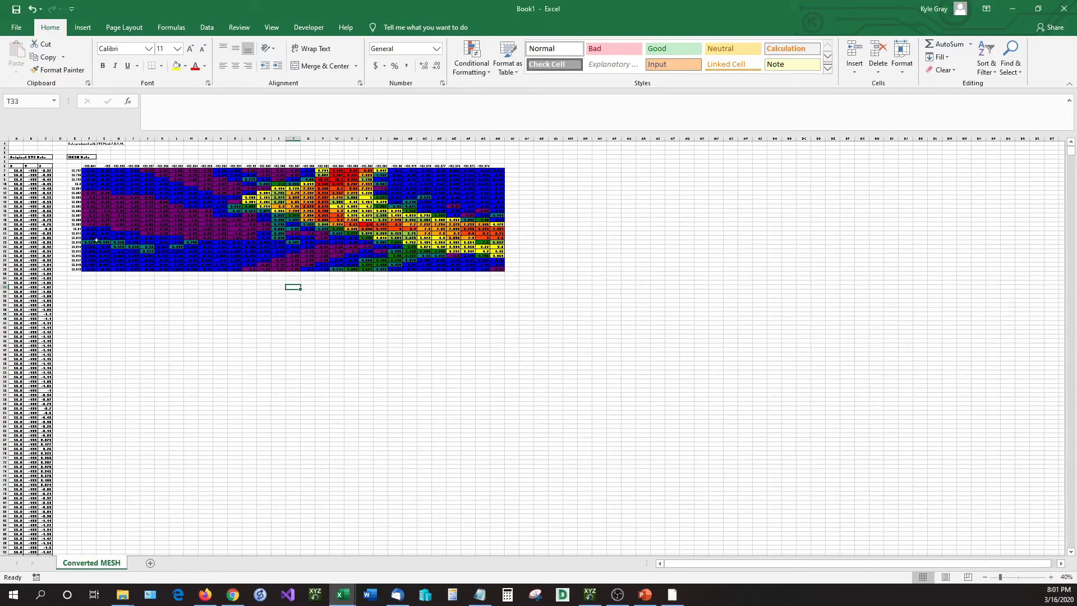
Return the worksheet to 100% zoom and look over the MESH Data columns beside the Original XYZ Data
left_click(1048, 577)
left_click(1047, 577)
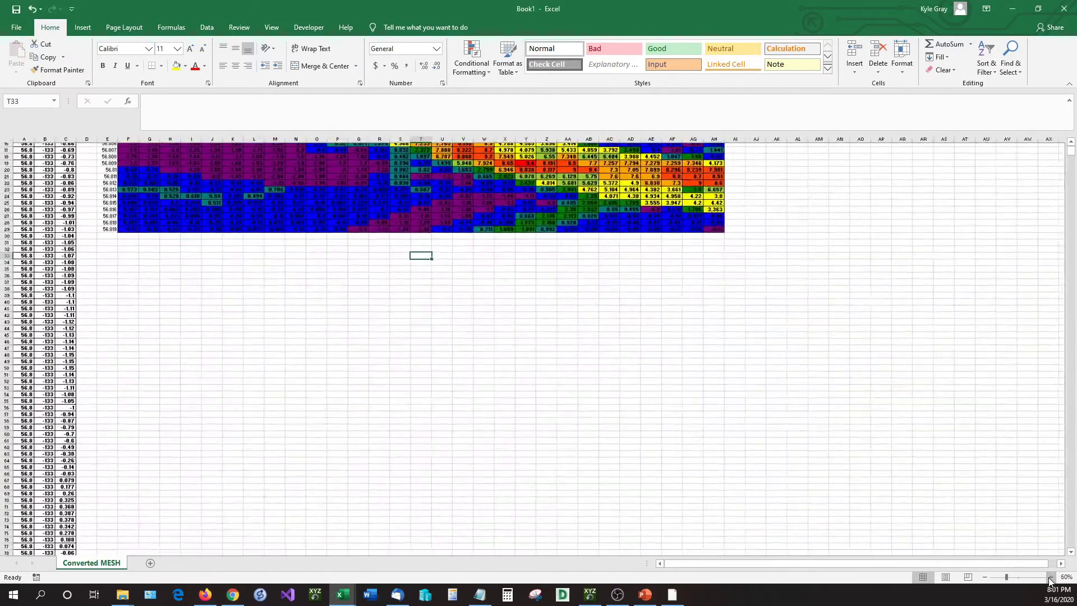
left_click(1048, 577)
left_click(1047, 577)
left_click(1047, 577)
left_click(1047, 577)
scroll(543, 221, "up", 9)
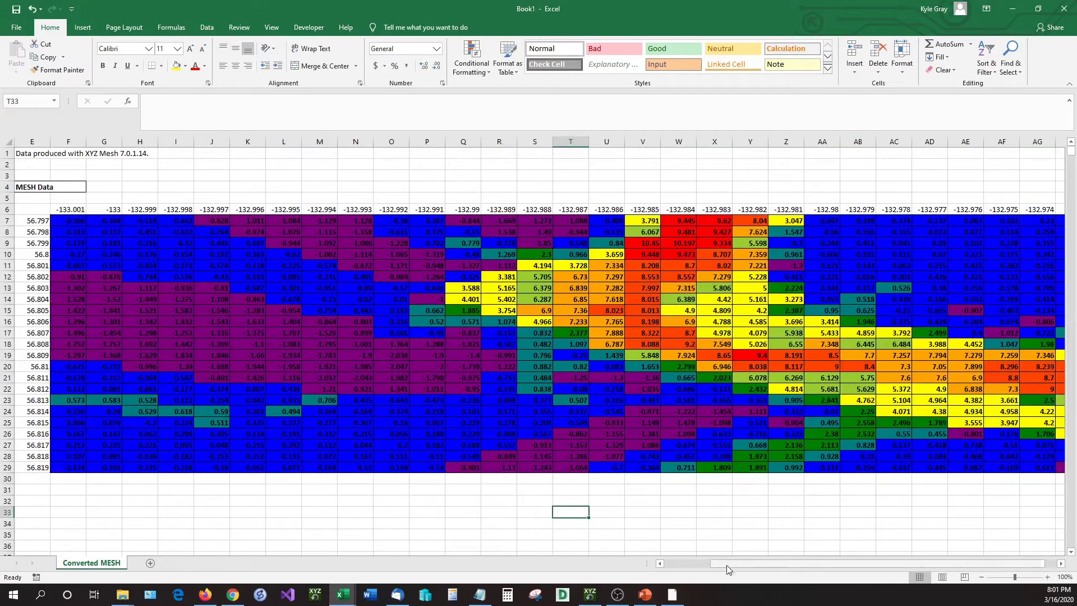
left_click_drag(730, 564, 685, 564)
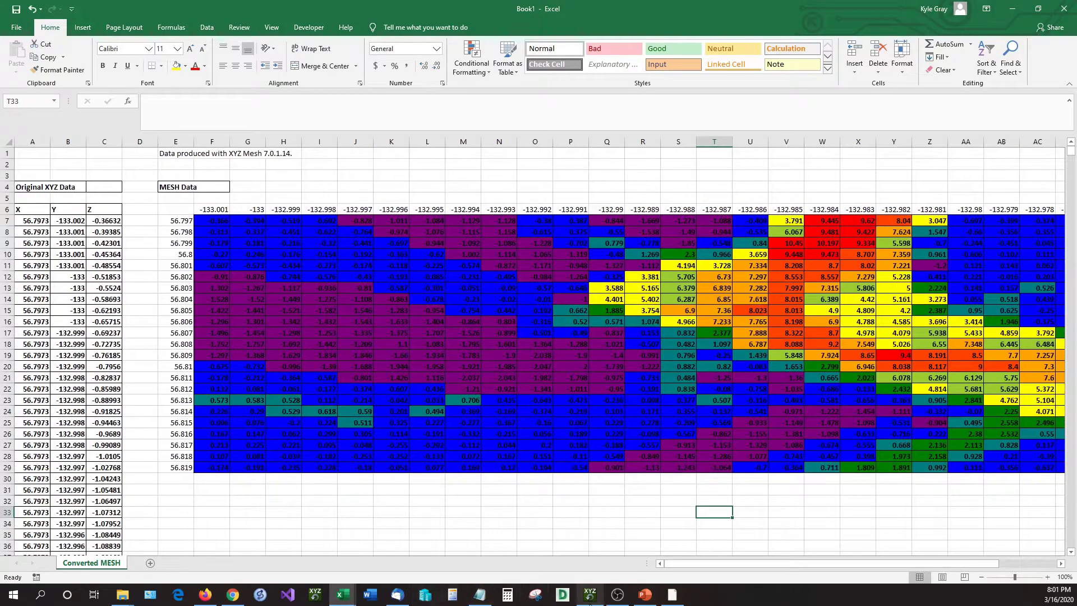
Switch to XYZ Mesh and save the project as "mountain range" in the XYZ Mesh File (*.xyzm) format
left_click(589, 594)
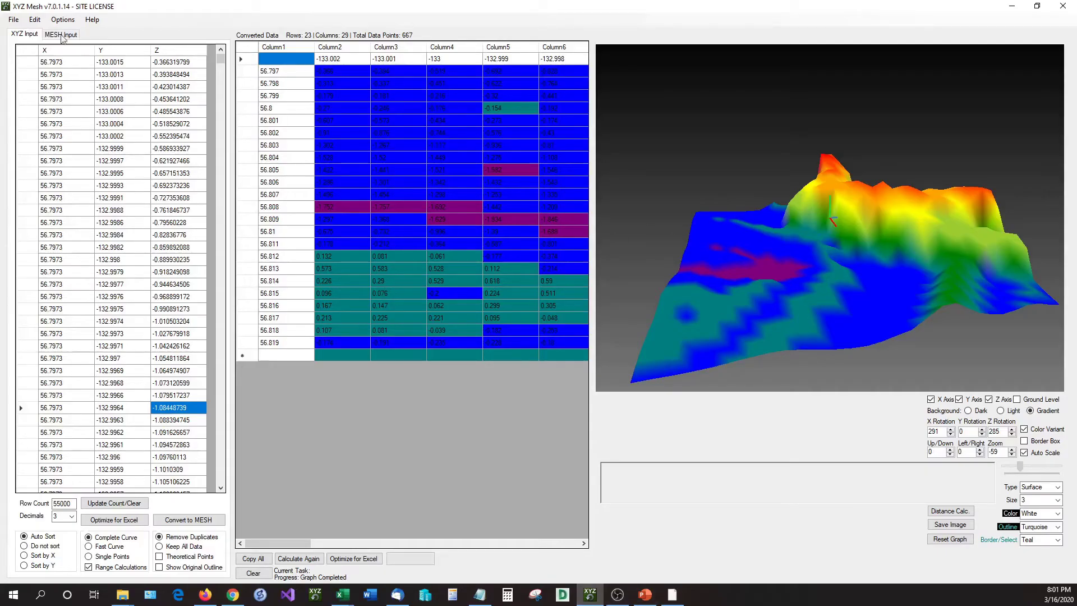
left_click(12, 19)
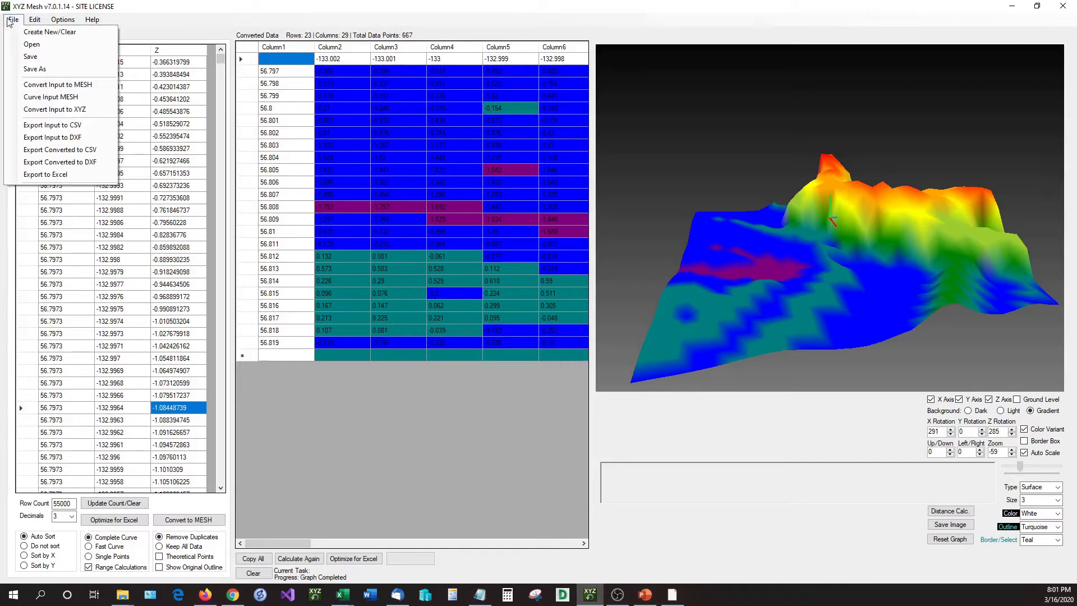
left_click(47, 69)
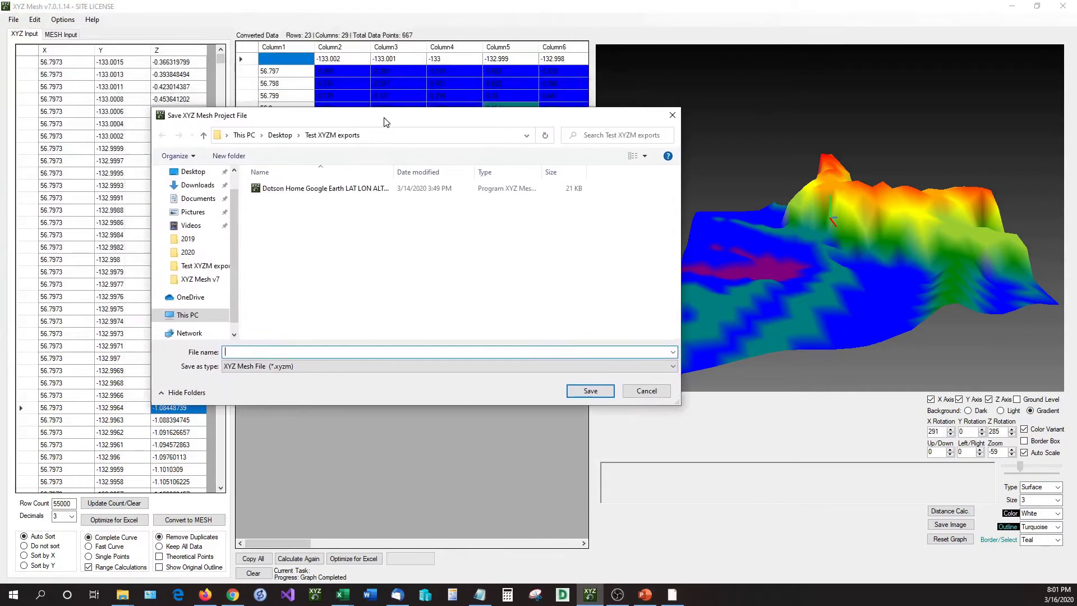
left_click(348, 368)
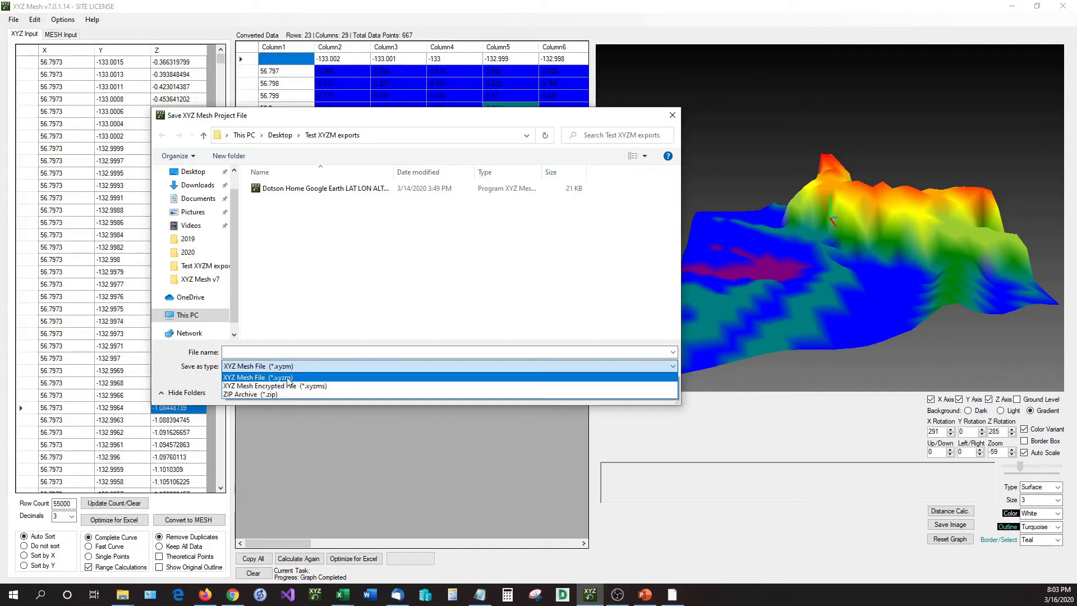
left_click(244, 377)
left_click(250, 351)
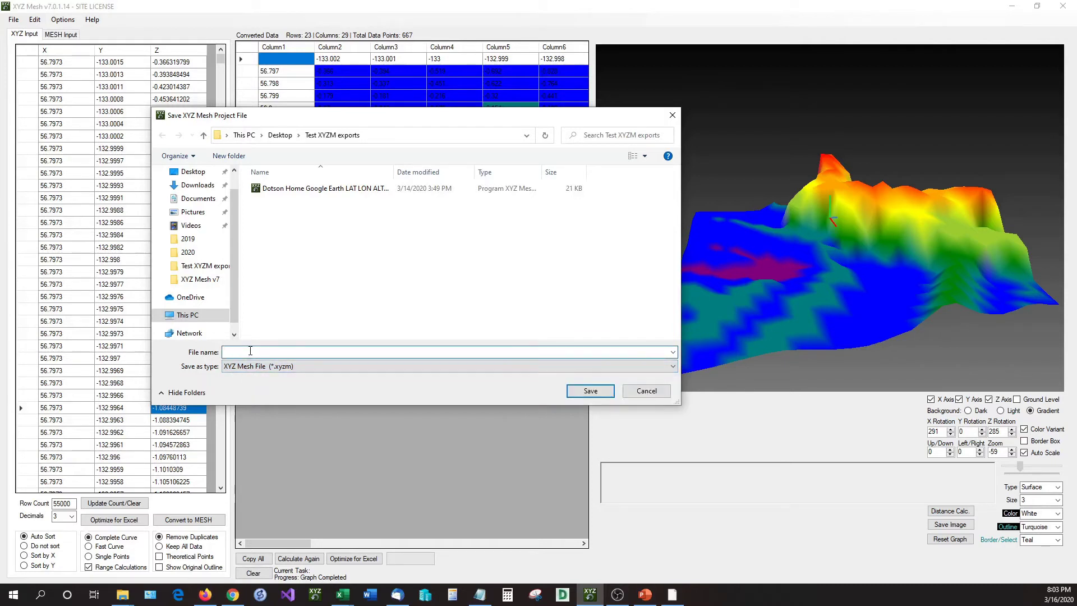
type("mounta")
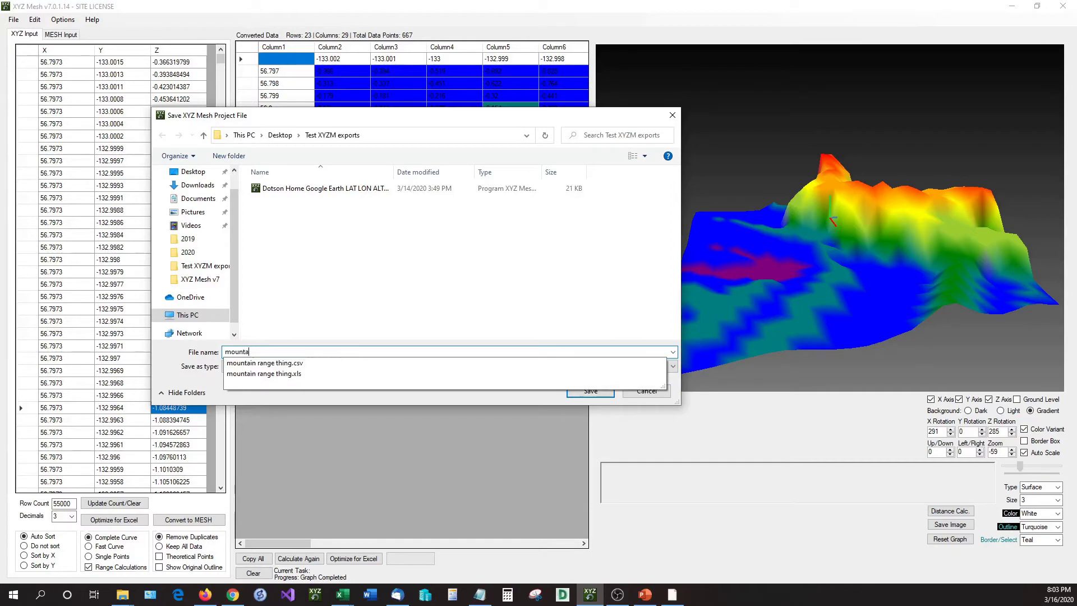
type("in range")
key("Return")
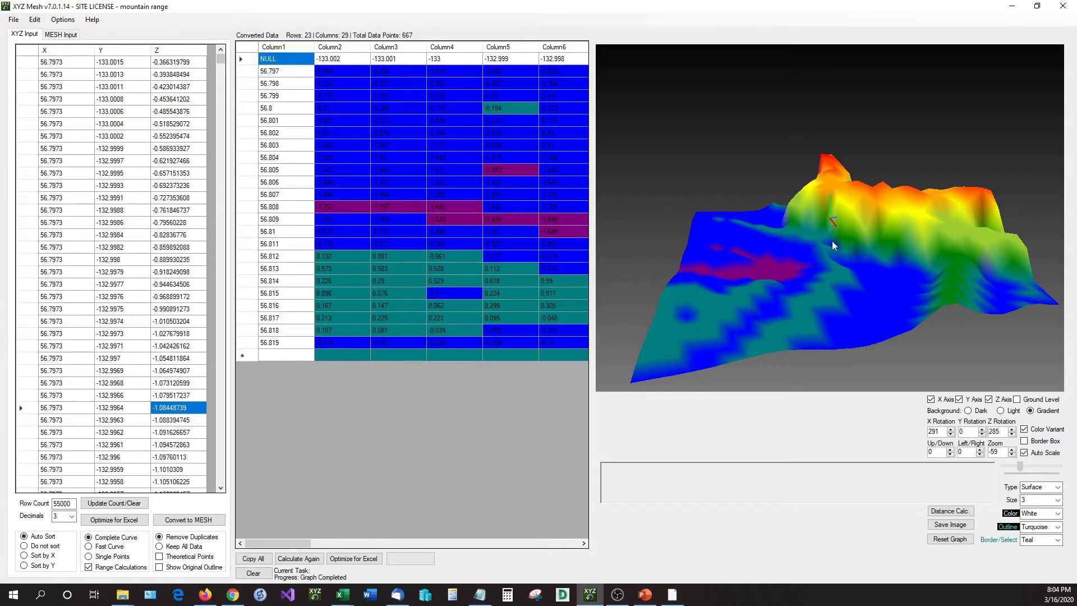
left_click_drag(711, 275, 799, 277)
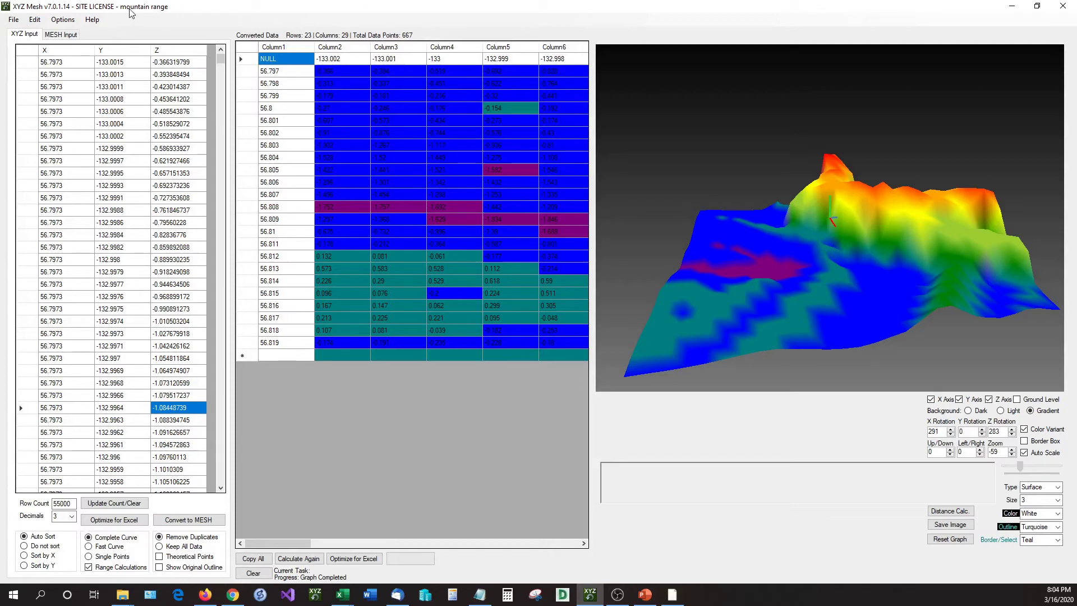
Open the saved Google Earth LAT LON ALT .xyzm project from the Test XYZM exports folder
left_click(14, 19)
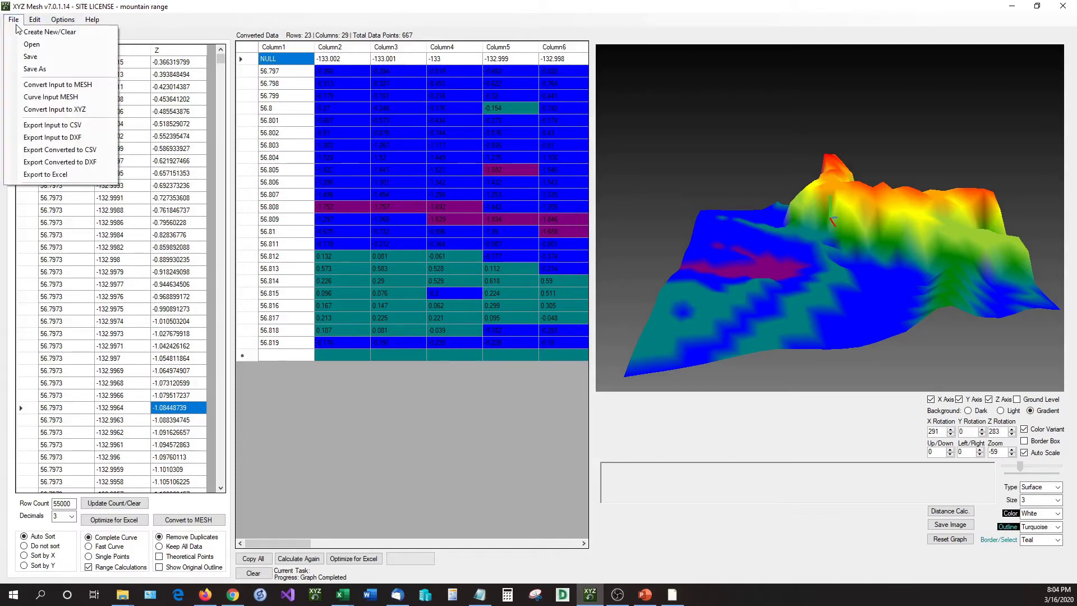
left_click(26, 46)
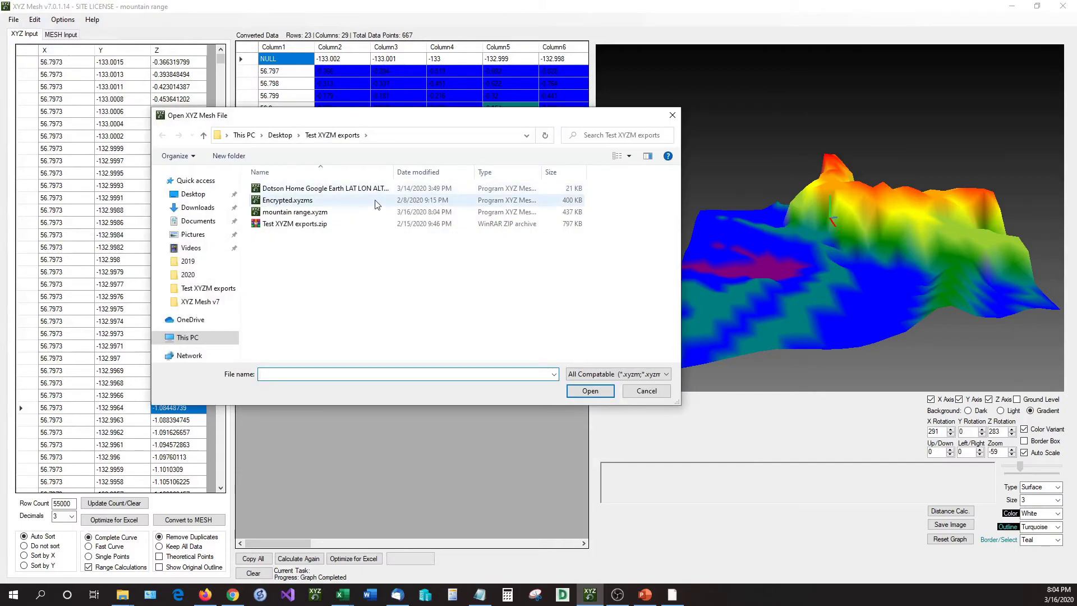
left_click(348, 189)
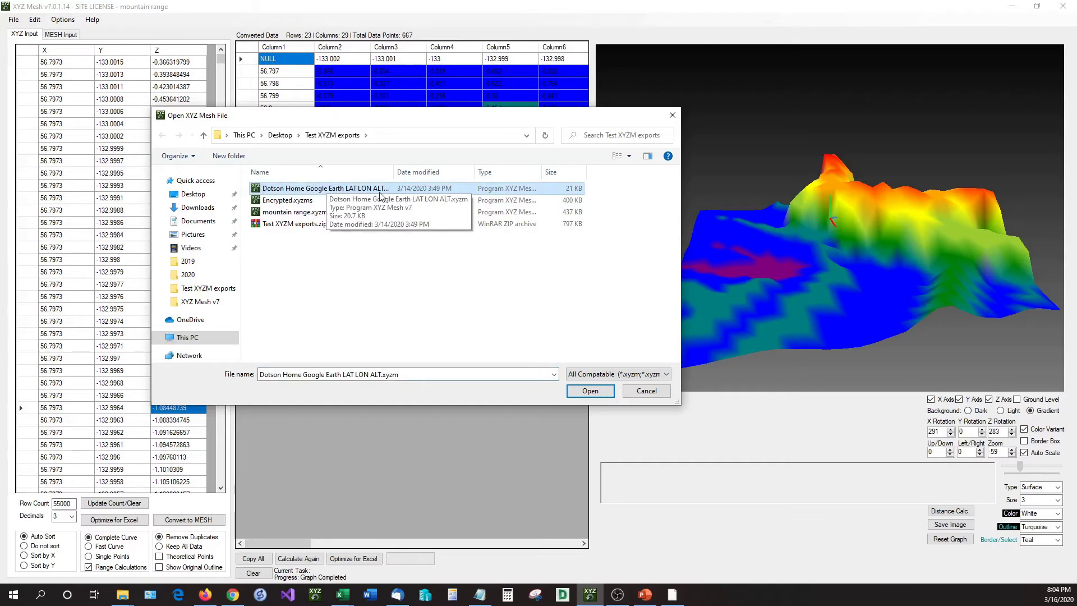
left_click(590, 393)
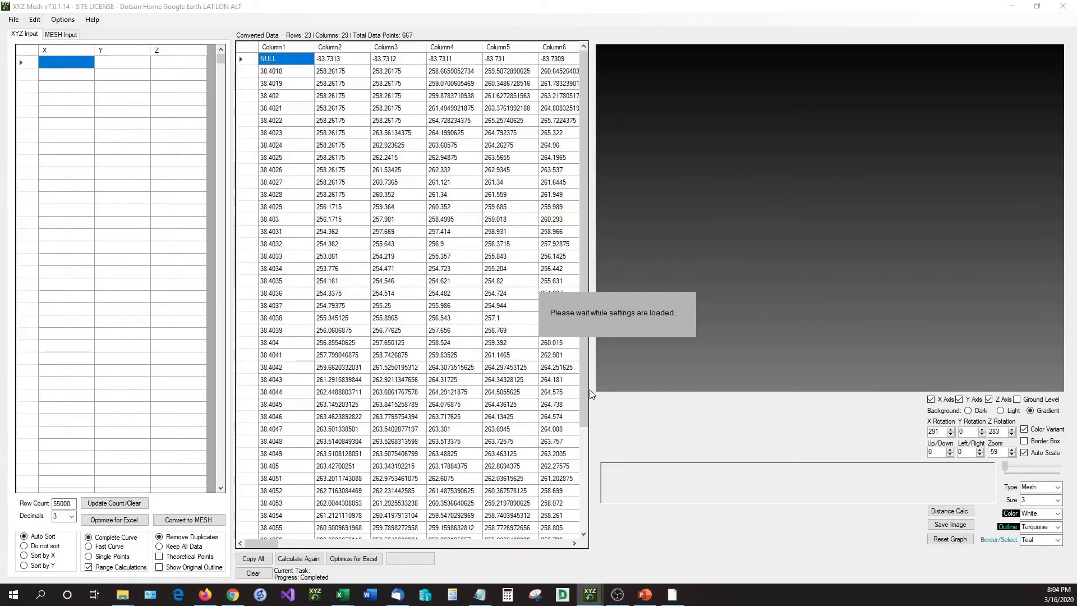
scroll(923, 314, "down", 2)
scroll(923, 314, "down", 5)
Rotate the Google Earth terrain mesh, set its graph type to Surface and examine it from another angle
left_click_drag(953, 305, 785, 284)
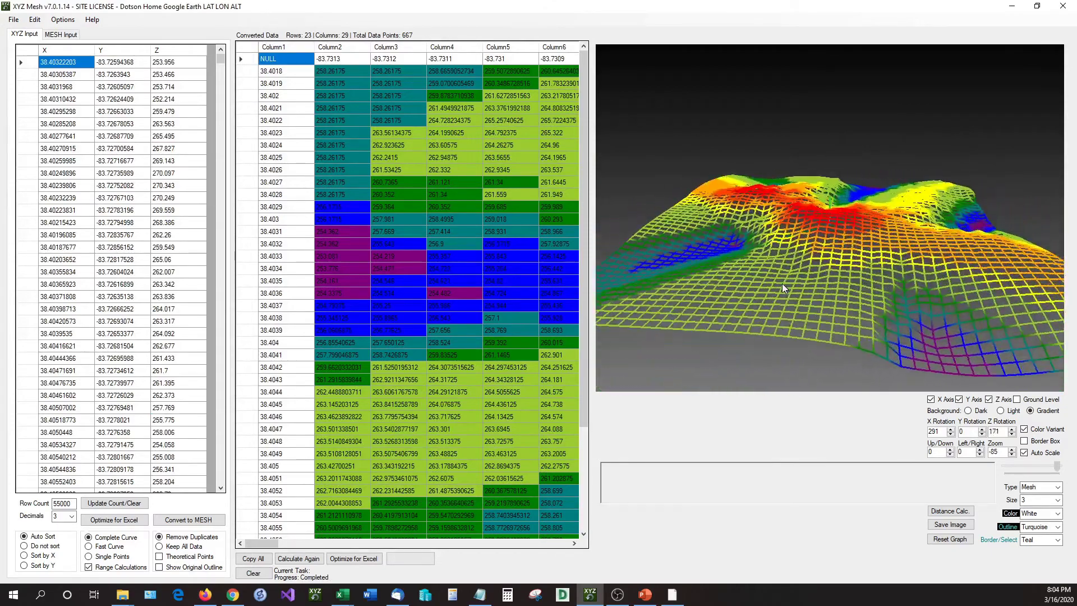
left_click_drag(886, 285, 962, 285)
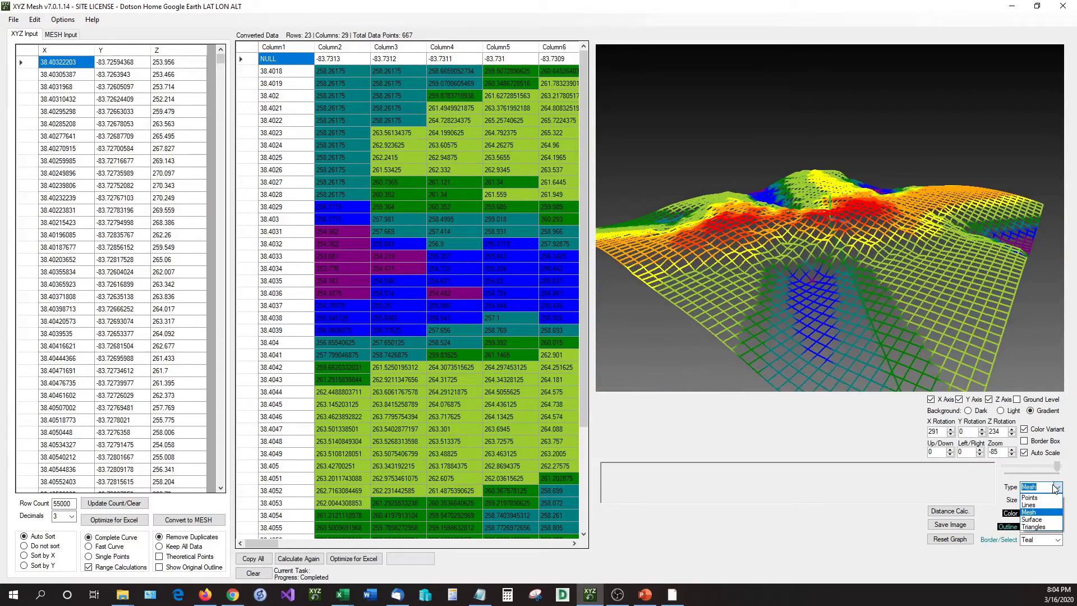
left_click(1032, 519)
left_click_drag(816, 288, 955, 311)
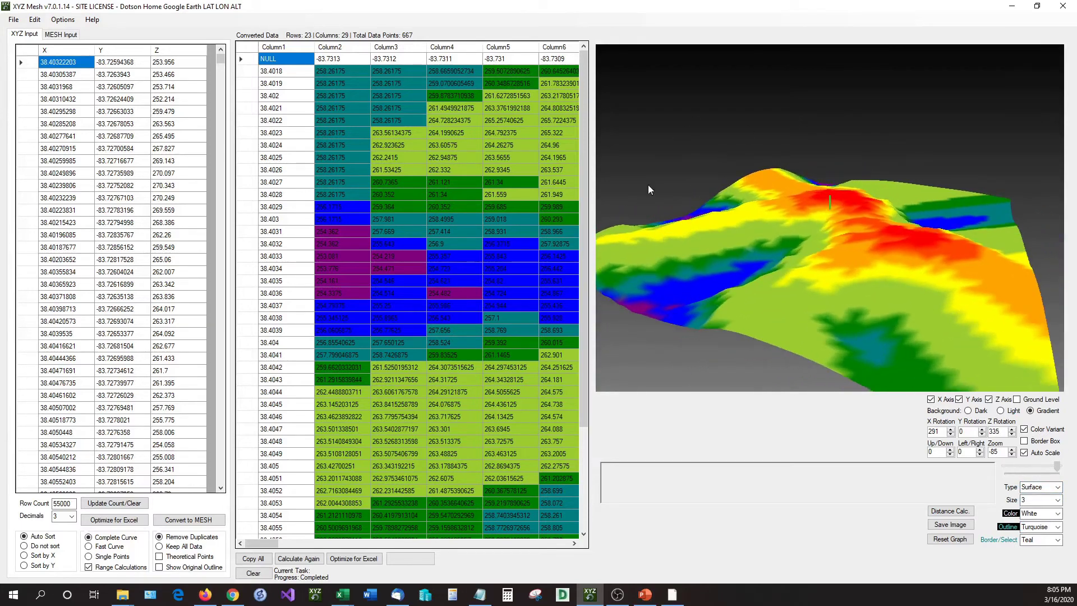
Reopen the mountain range.xyzm project and examine its mesh graph closer and from another angle
left_click(20, 23)
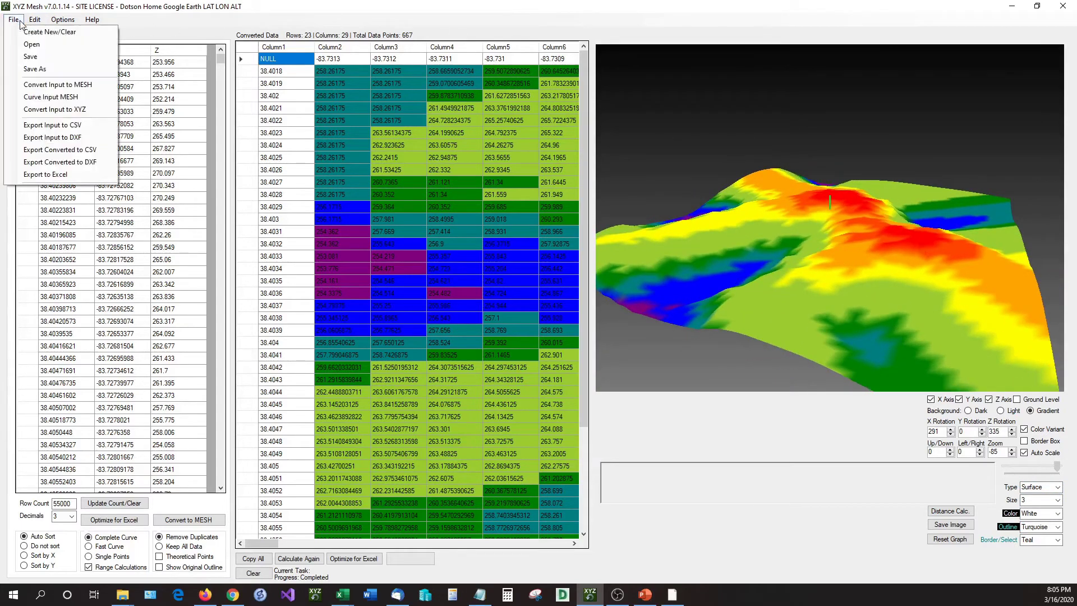
left_click(21, 47)
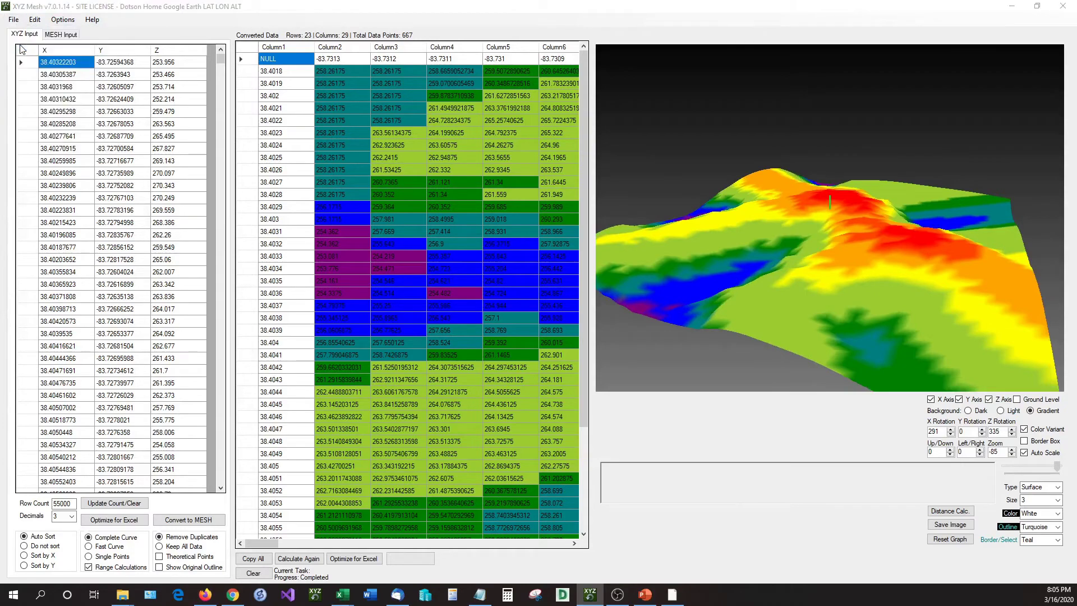
left_click(314, 212)
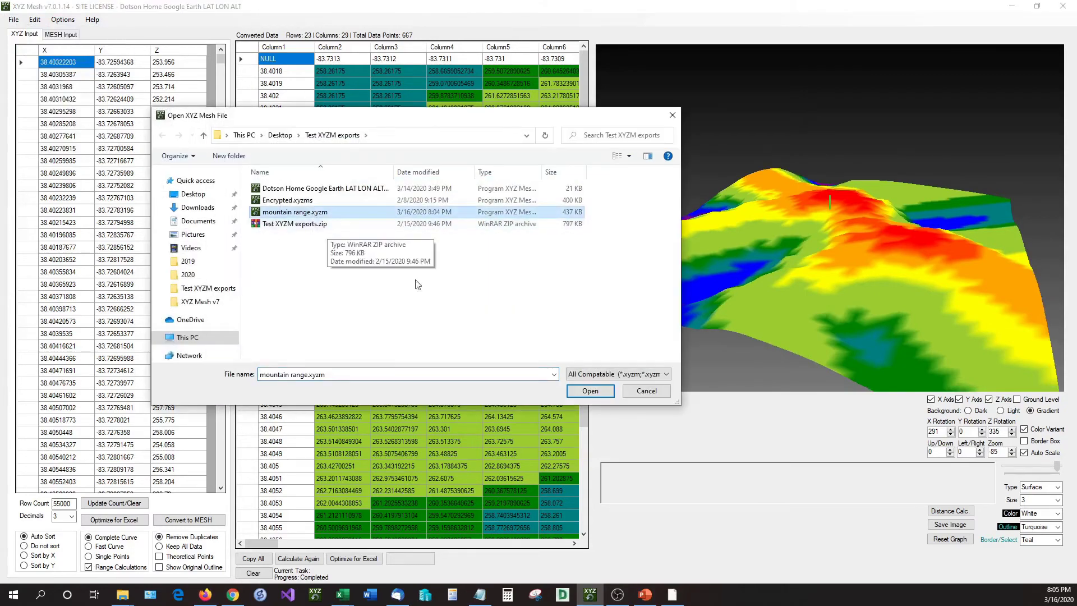
left_click(590, 390)
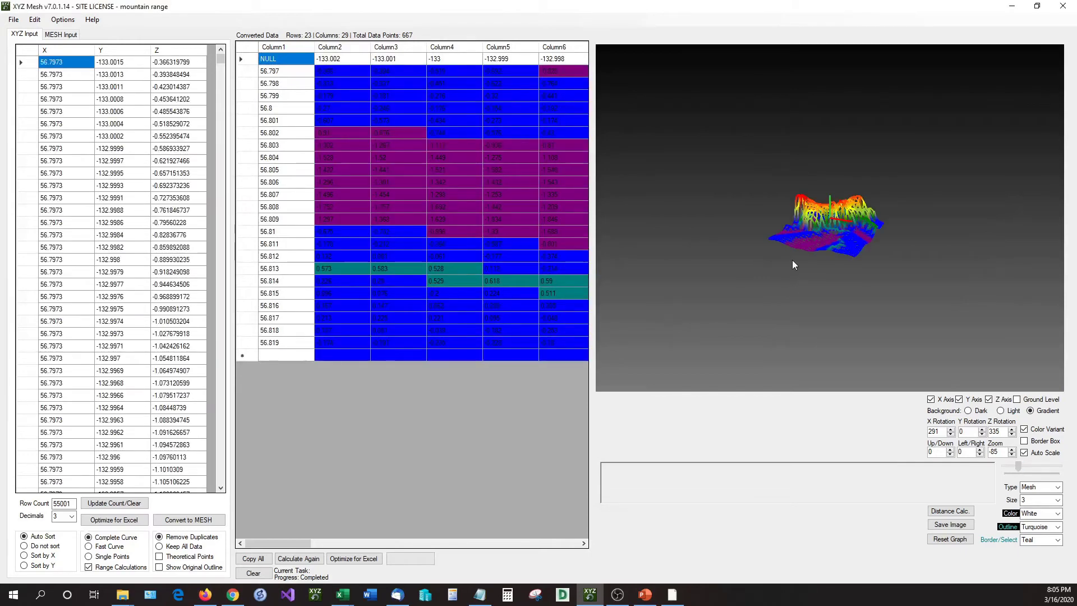
scroll(824, 259, "up", 2)
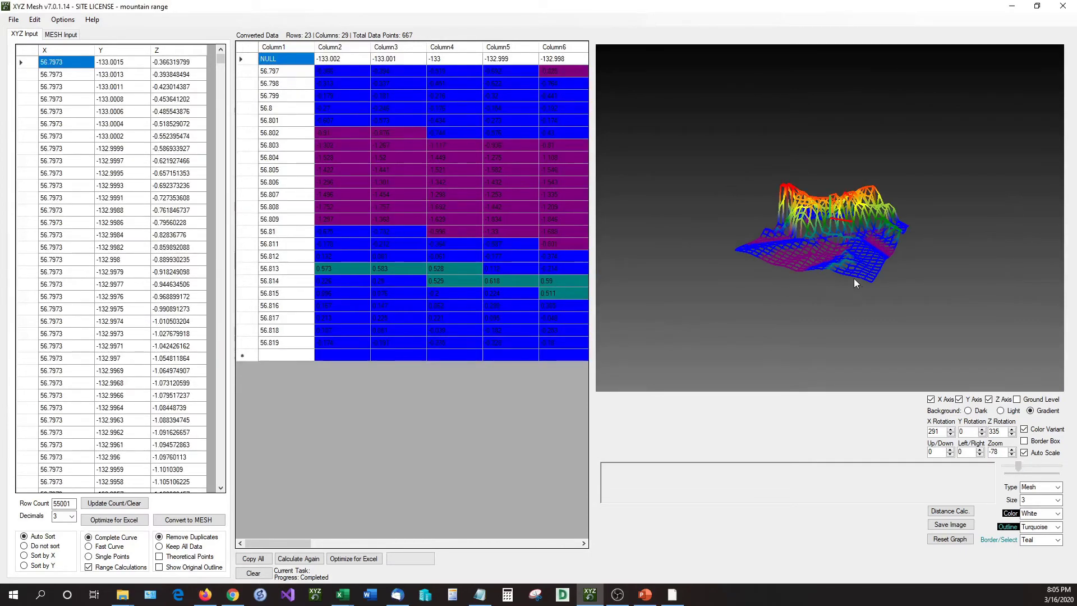
scroll(813, 229, "up", 5)
left_click_drag(821, 251, 941, 267)
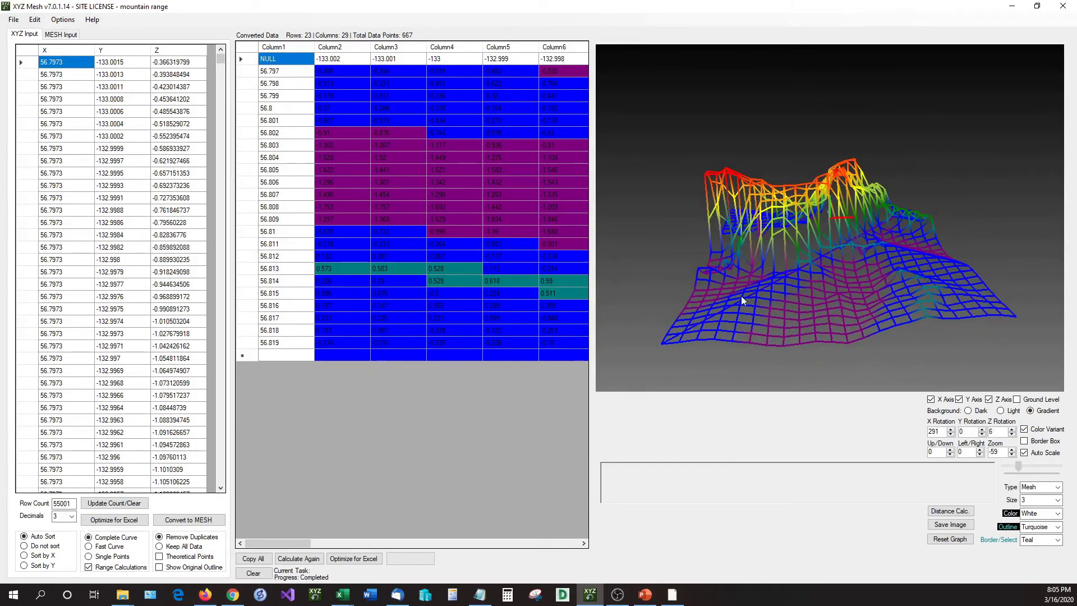
Change the graph's window state to Floating Window and maximize the GPU Graphing window
left_click(54, 21)
mouse_move(101, 48)
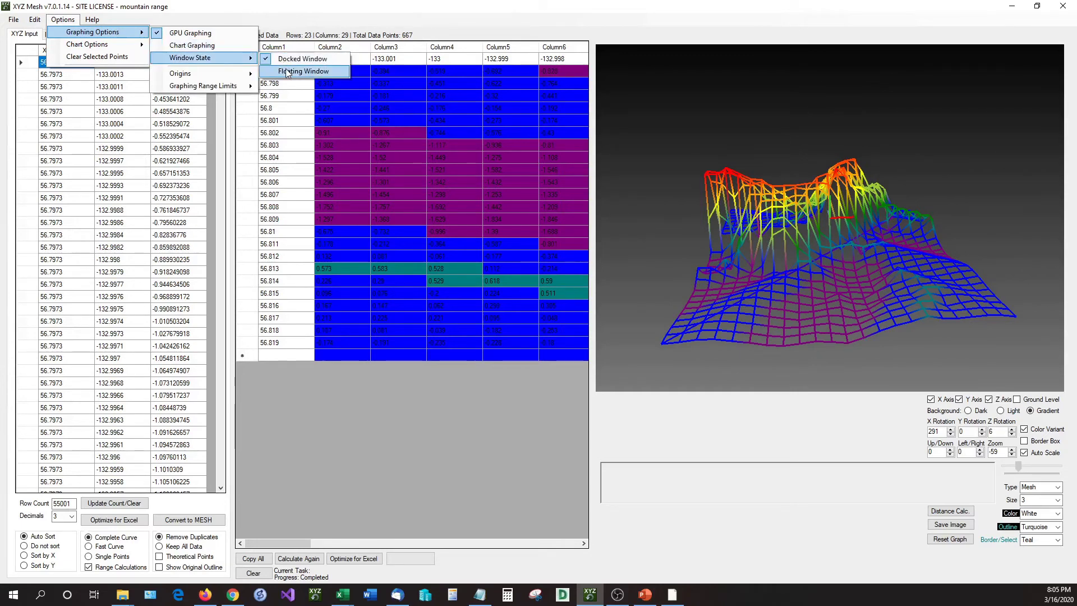
left_click(302, 71)
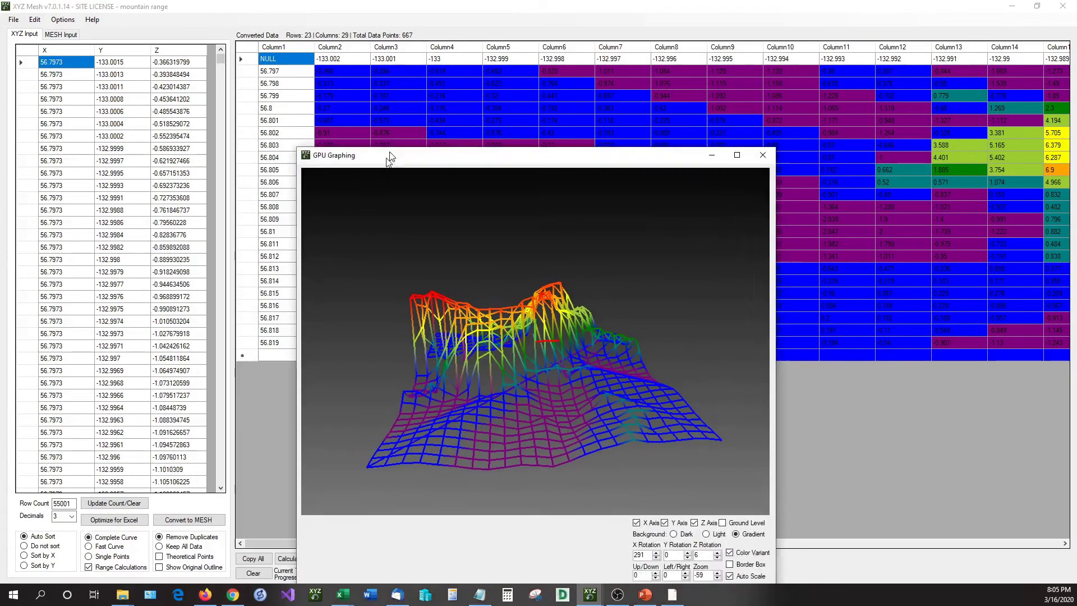
left_click_drag(392, 157, 403, 32)
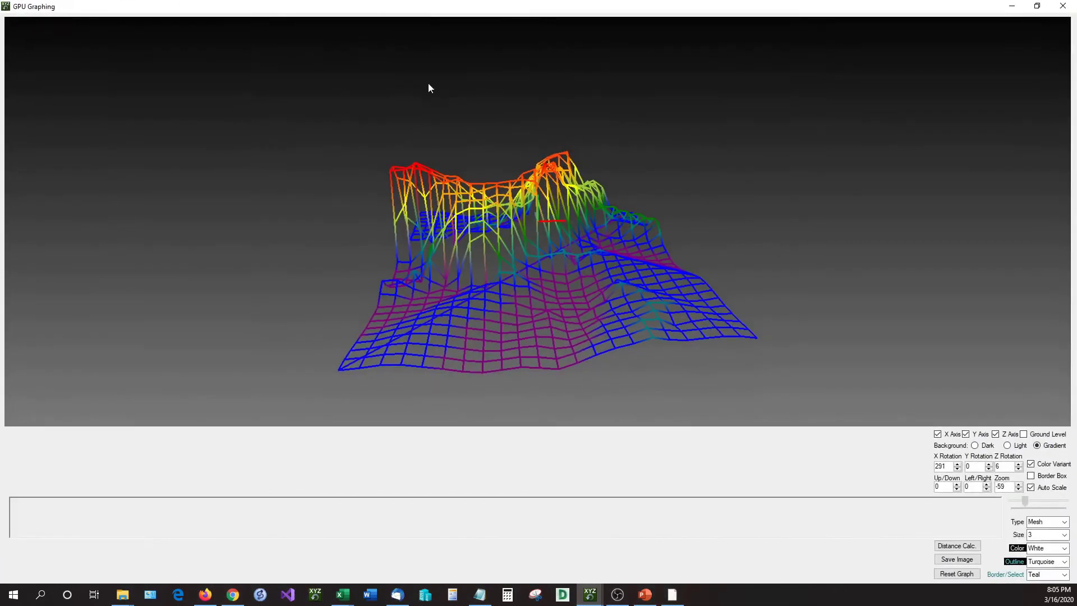
Set the floating graph's type to Surface and examine the mountain range up close from several angles
scroll(630, 272, "up", 5)
scroll(630, 268, "down", 9)
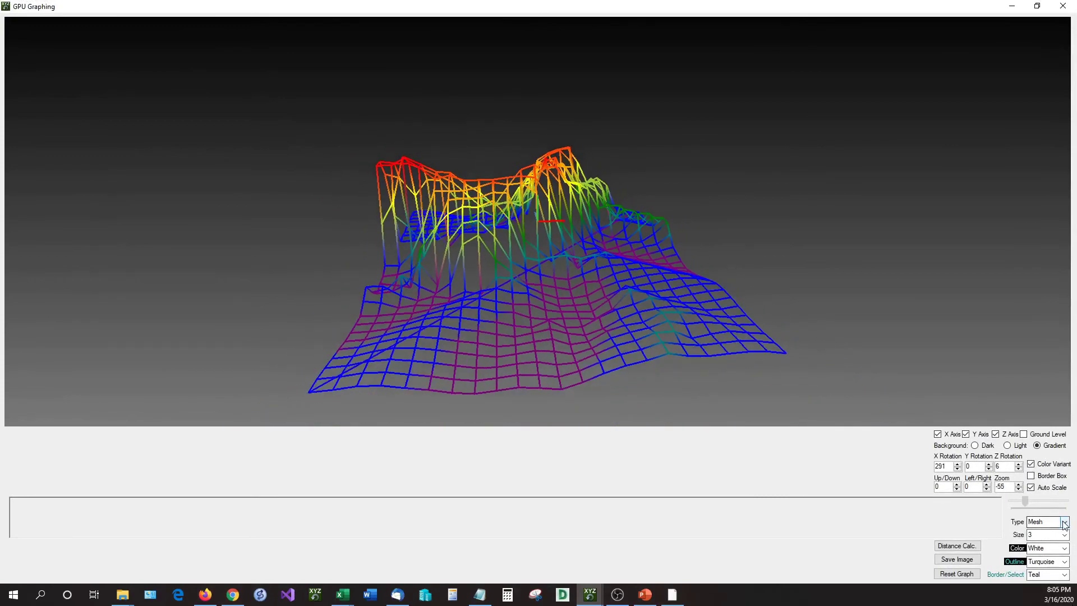
left_click(1052, 556)
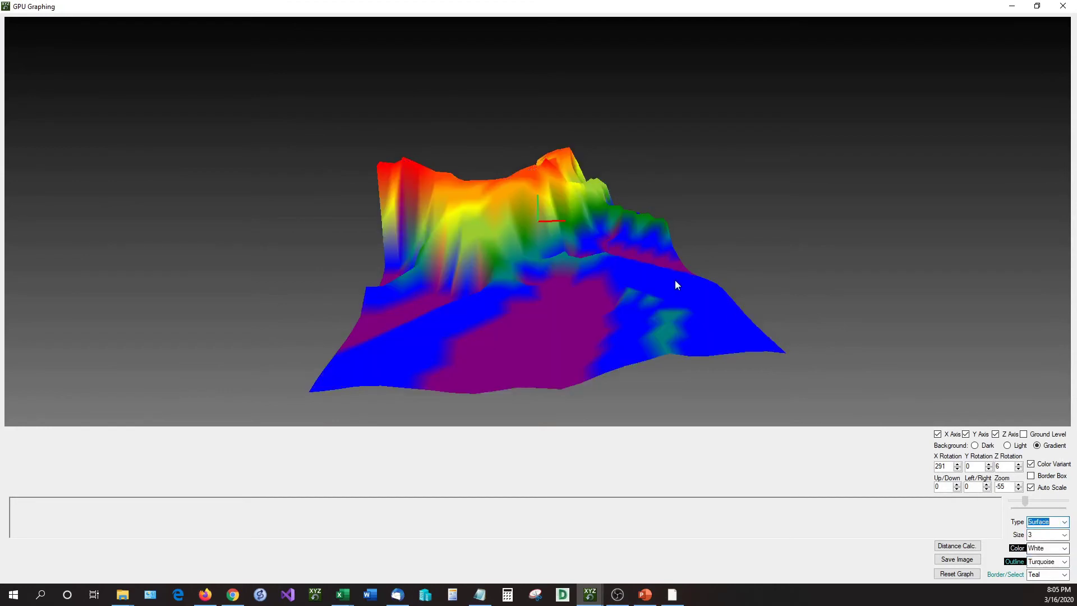
left_click_drag(742, 335, 418, 298)
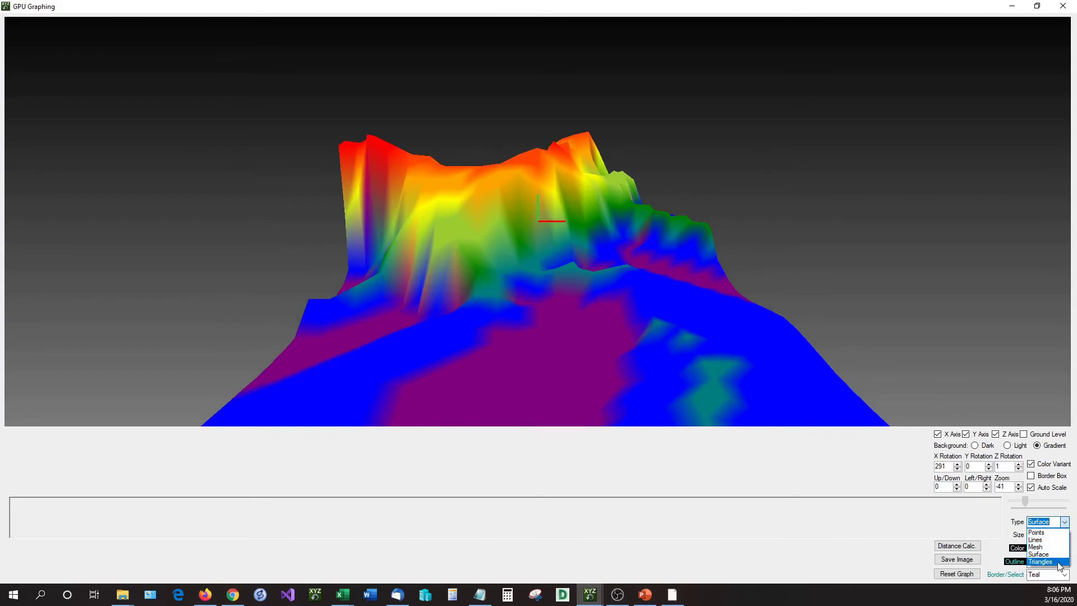
Set the floating graph's type to Triangles and rotate the mountain range to view it from the side
left_click(1040, 562)
left_click_drag(765, 350, 566, 335)
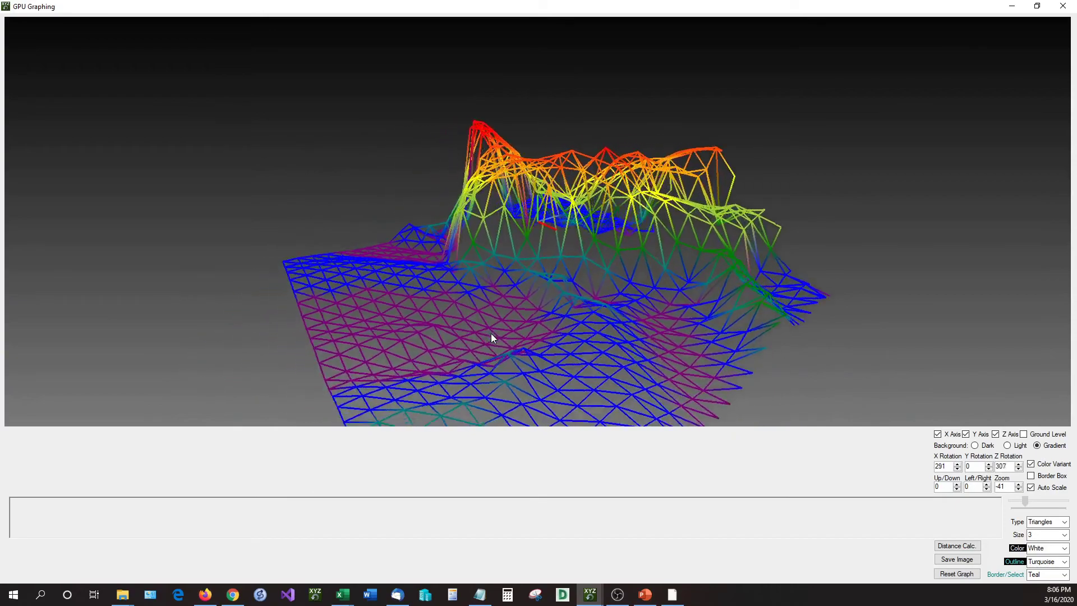
left_click_drag(490, 335, 624, 342)
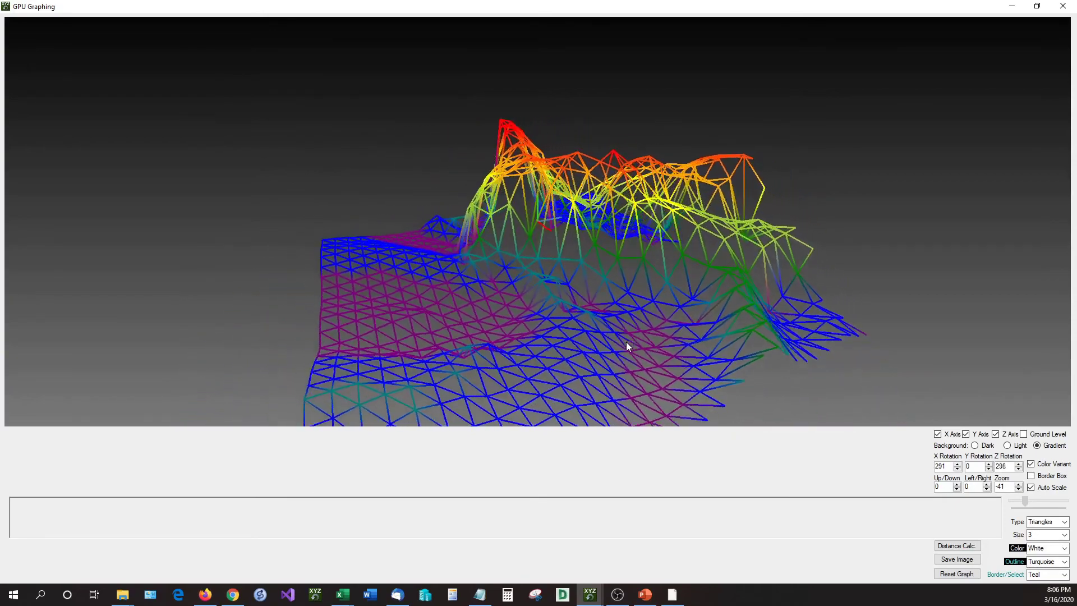